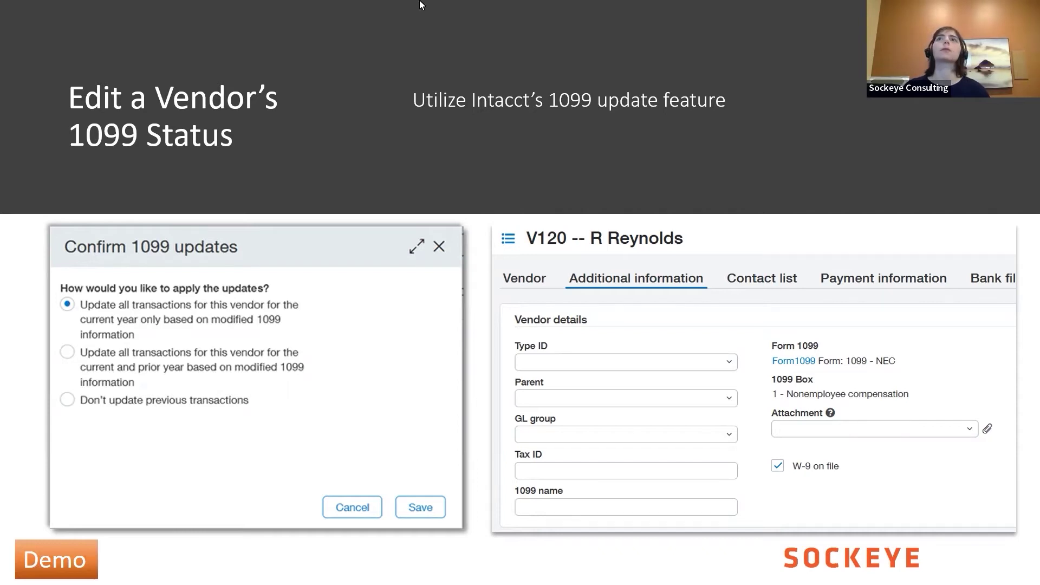
Switch to Sage Intacct in the browser and open the Accounts Payable vendor list.
left_click_drag(420, 1, 420, 0)
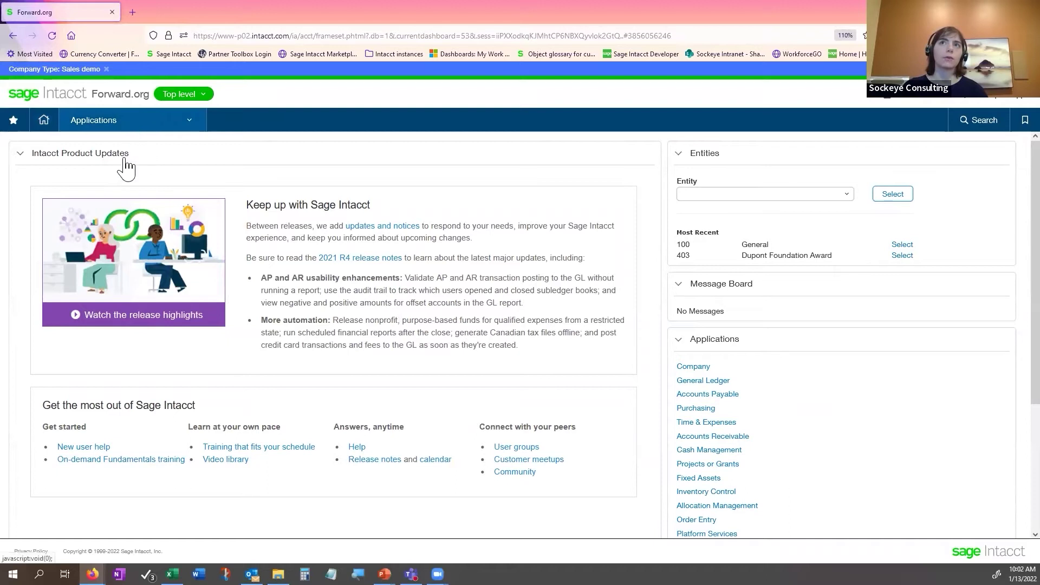
mouse_move(128, 126)
mouse_move(134, 219)
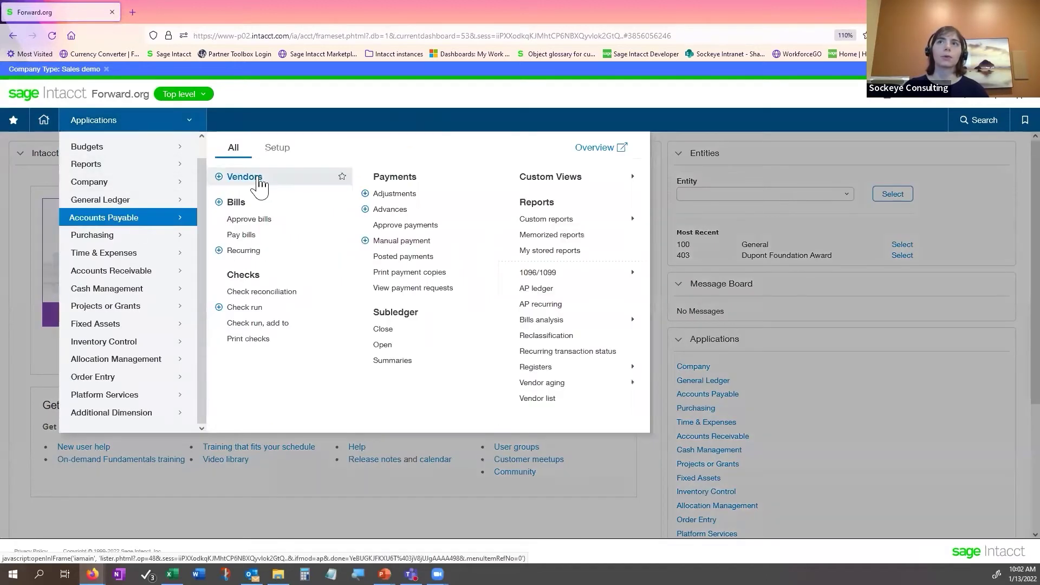
left_click(259, 179)
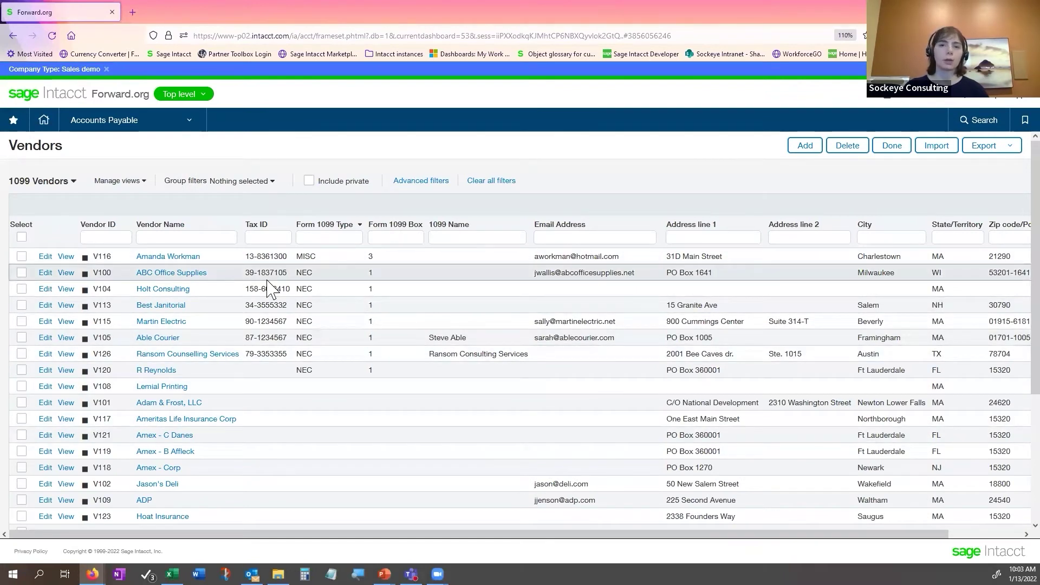
Check the available vendor list views and open the 1099 Vendors view for editing.
left_click(68, 184)
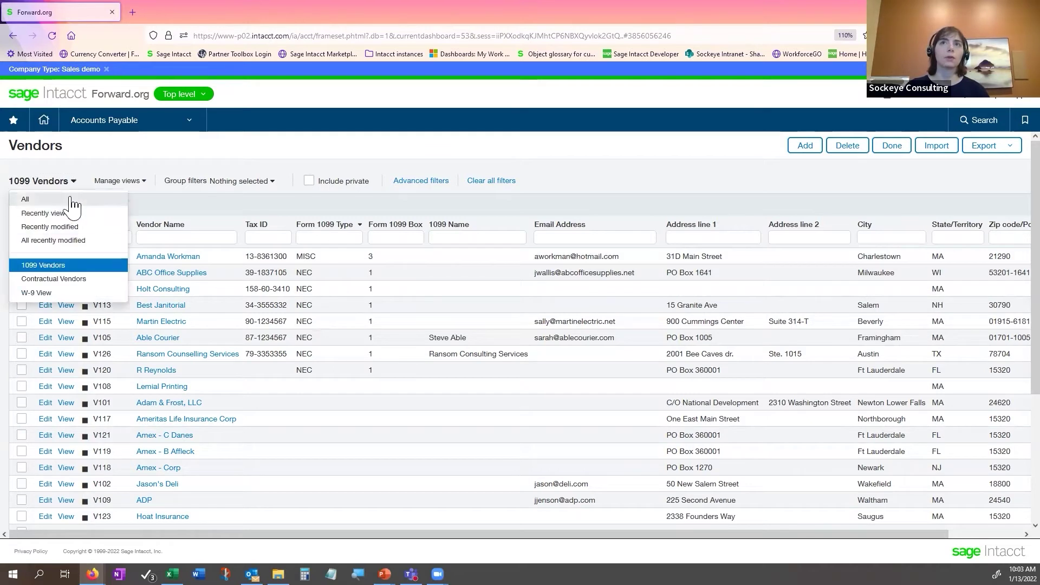
left_click(144, 184)
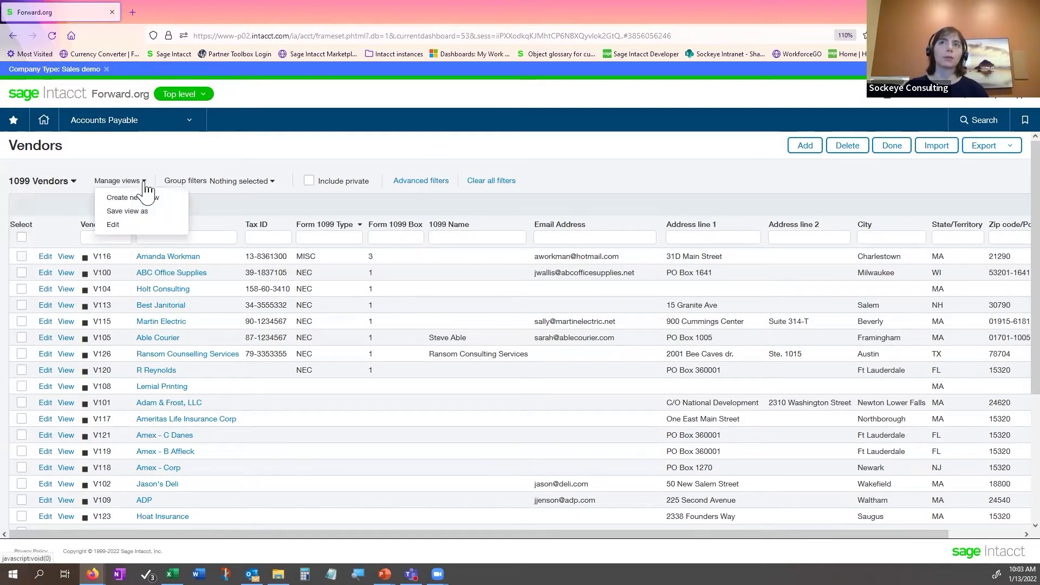
left_click(140, 226)
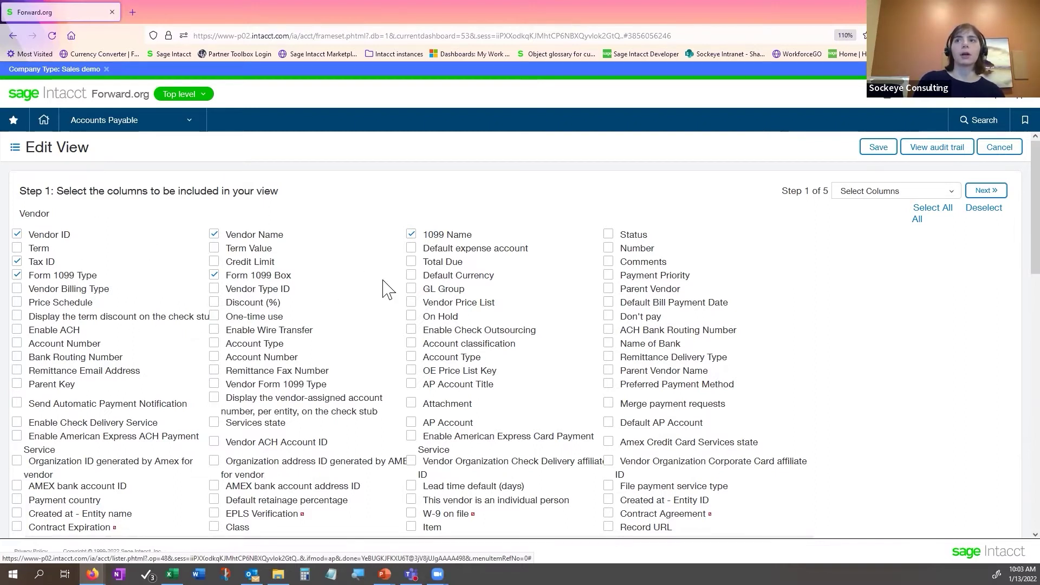
Examine which columns the 1099 Vendors view includes, through the 1099 contact fields, and continue to the column sequence.
scroll(384, 287, "down", 5)
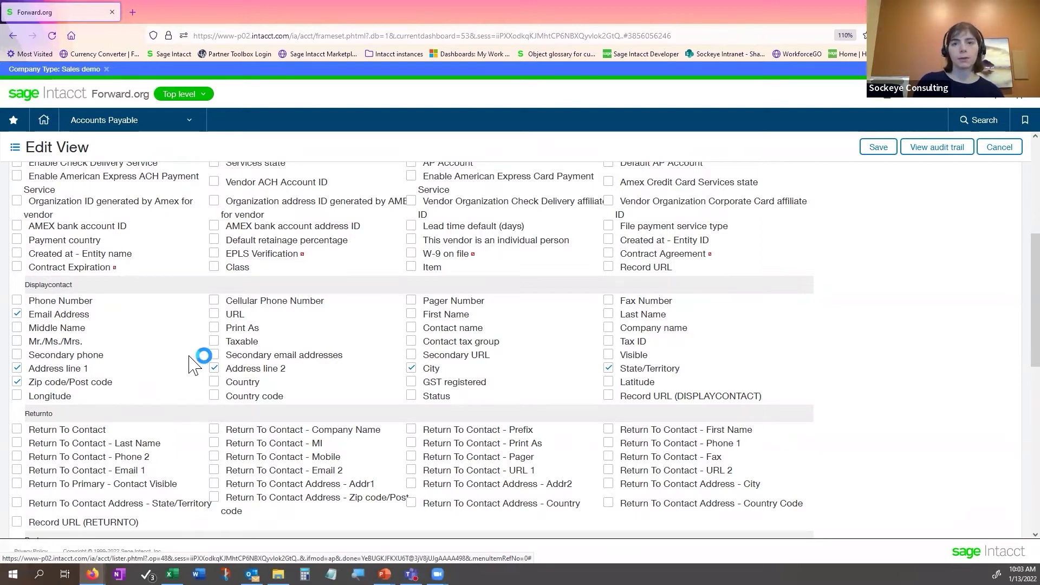
scroll(192, 365, "down", 5)
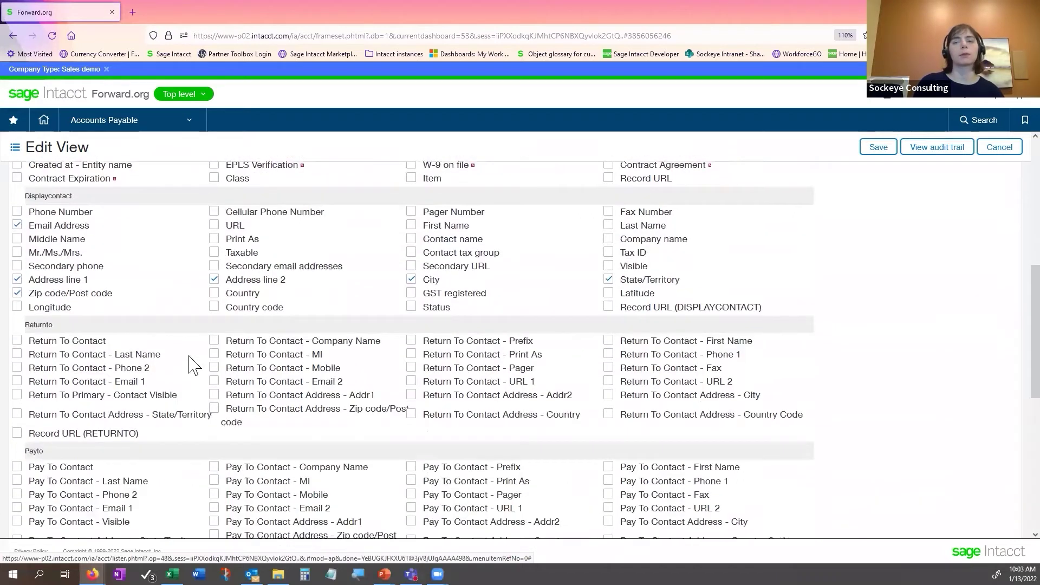
scroll(192, 365, "down", 6)
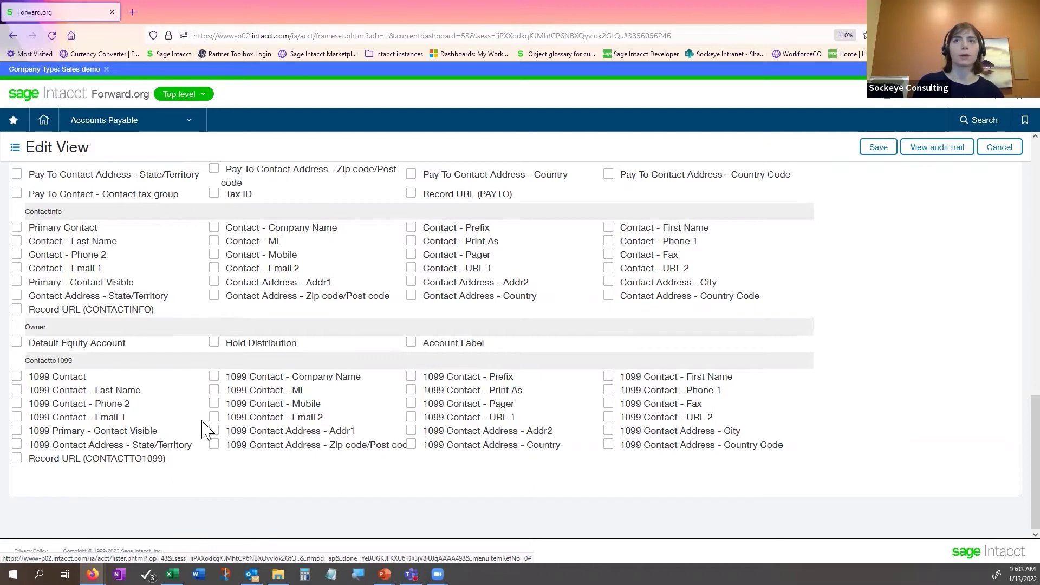
scroll(205, 431, "up", 1)
scroll(206, 431, "up", 15)
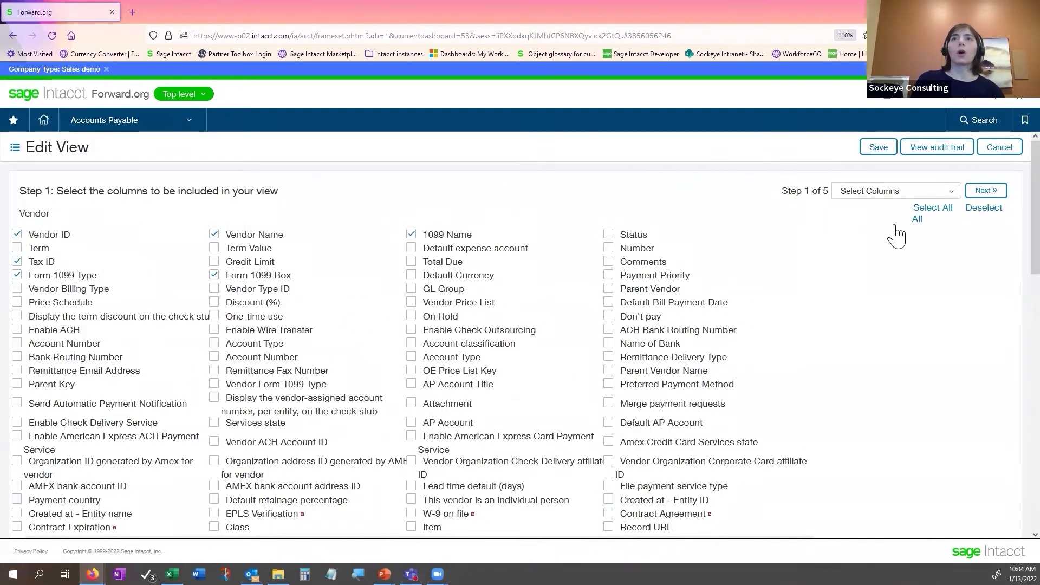
left_click(986, 191)
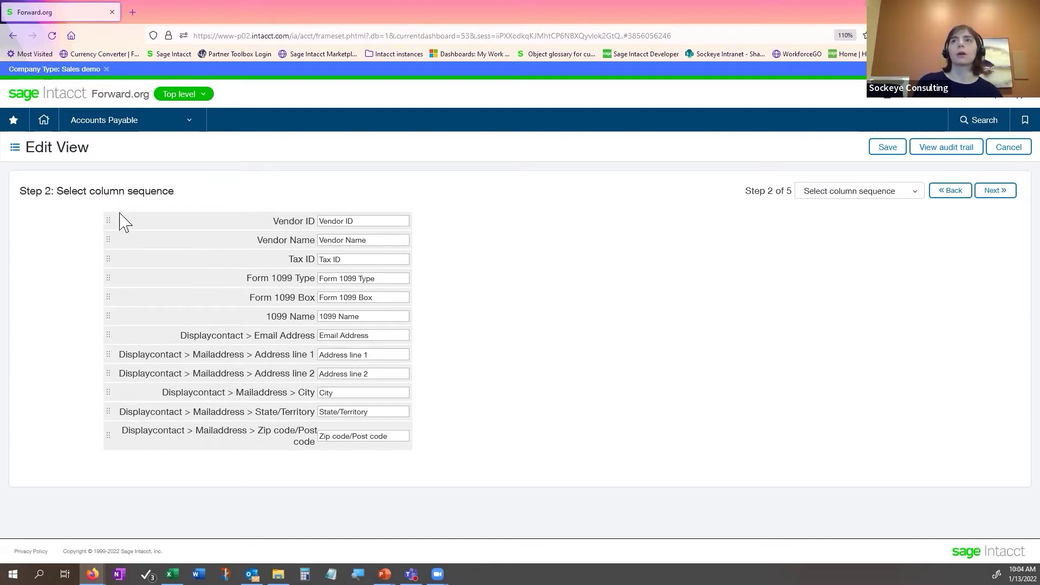
Check how the Vendor ID column can be reordered in the view's sequence and continue to the filters.
mouse_move(108, 228)
left_mouse_down()
mouse_move(105, 255)
mouse_move(109, 219)
left_mouse_up()
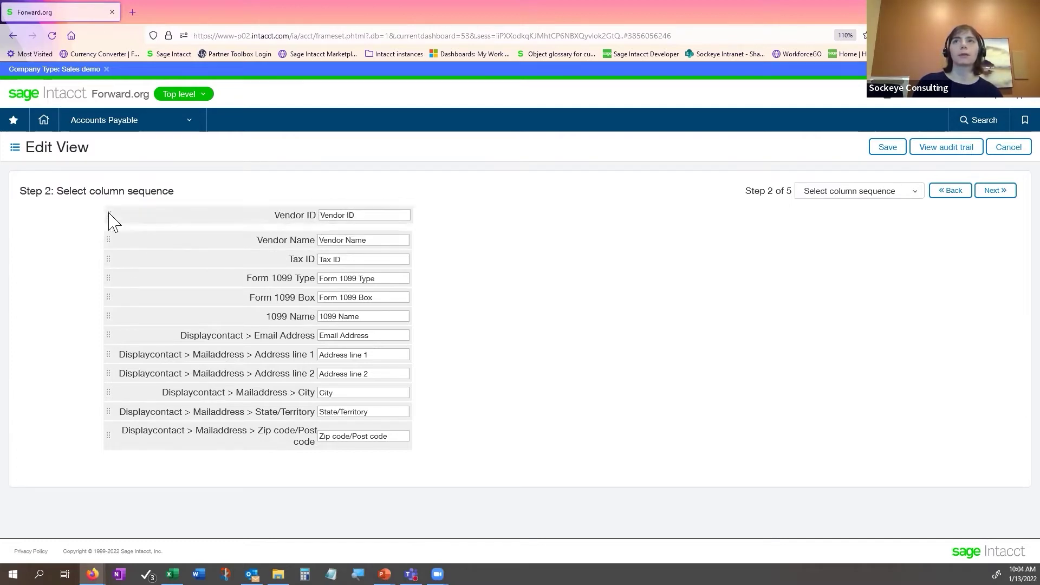
left_click(997, 193)
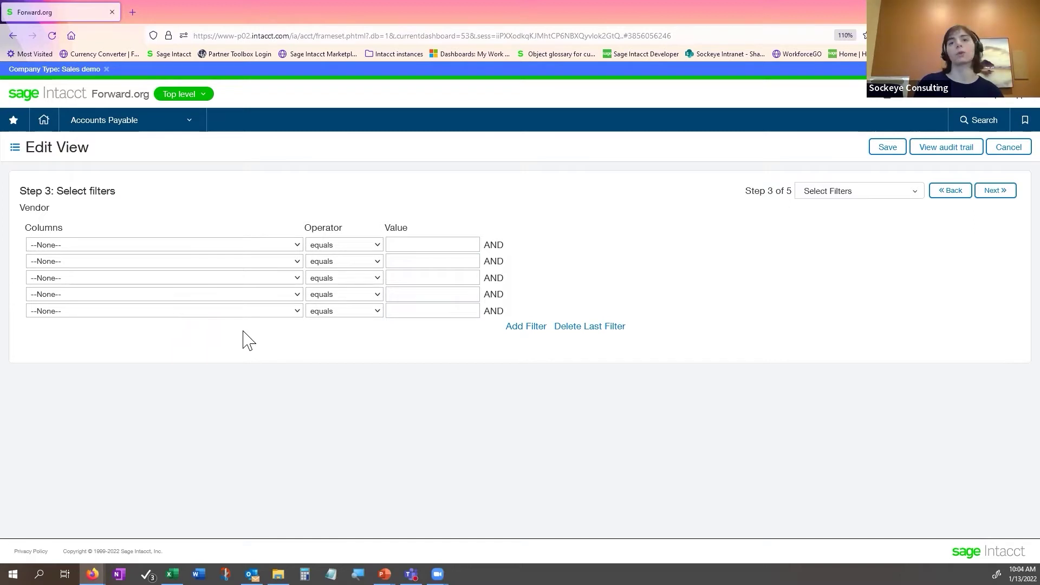
Try a first filter on Form 1099 Box with the operator greater or equal.
left_click(210, 245)
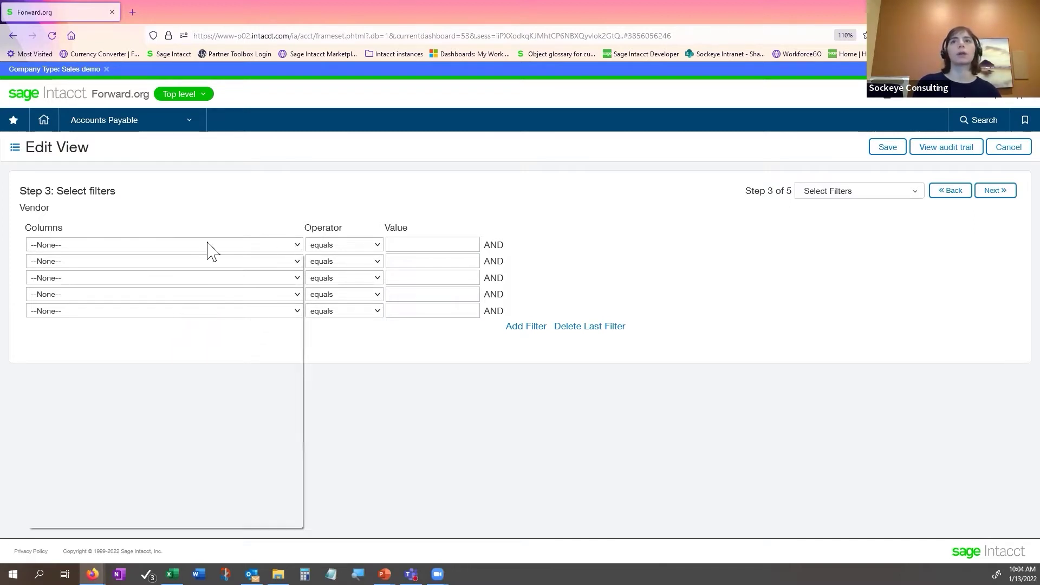
left_click(171, 456)
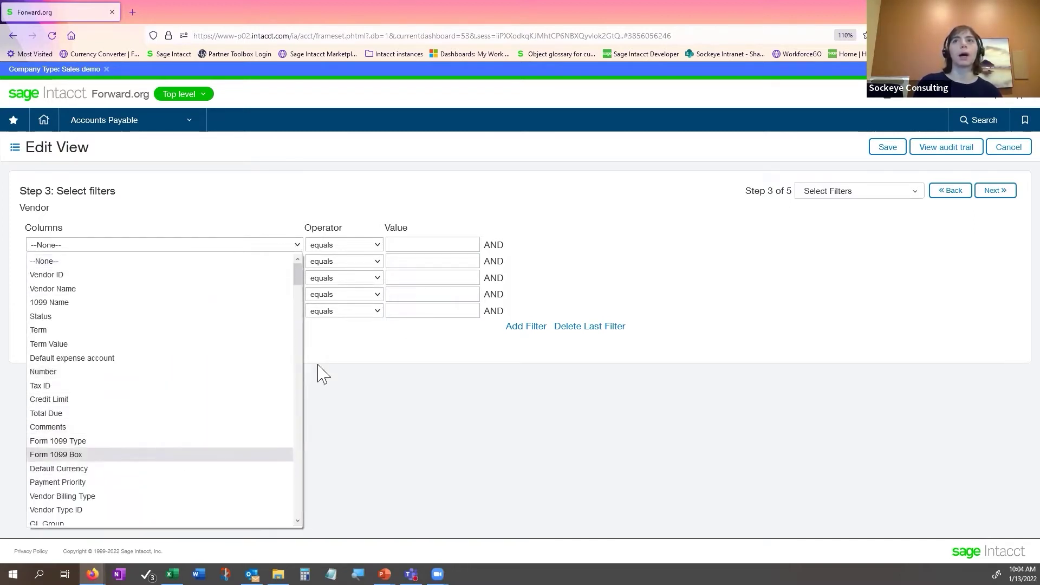
left_click(378, 245)
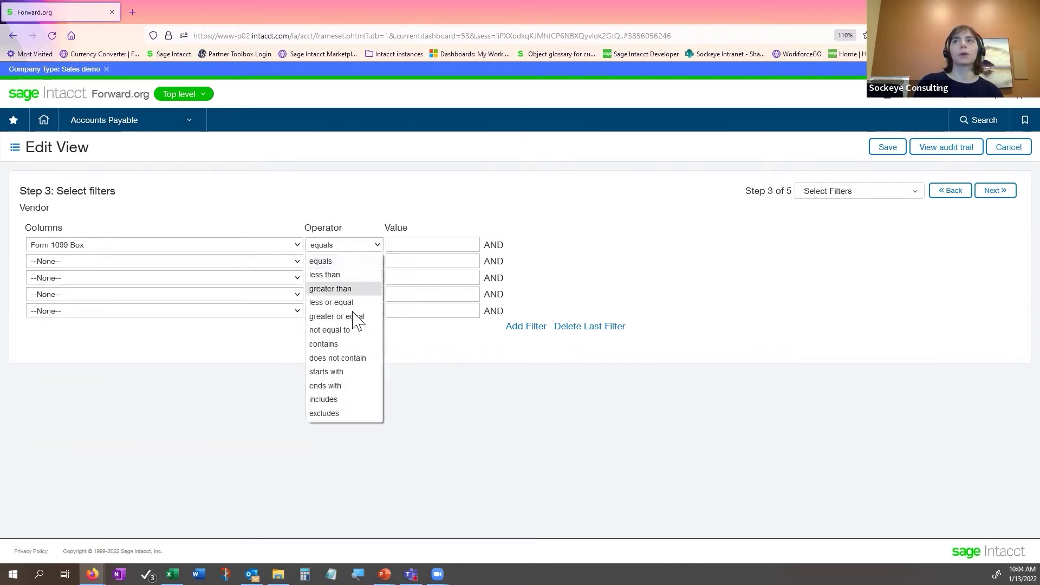
left_click(336, 317)
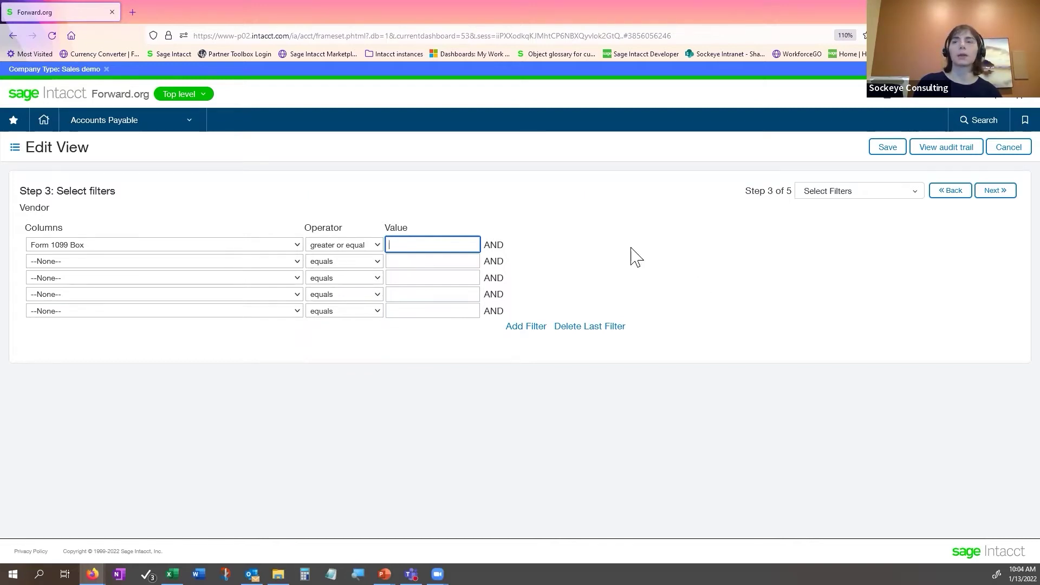
Reset the first filter to no column with the equals operator and continue to the sort settings.
left_click(214, 247)
left_click(171, 261)
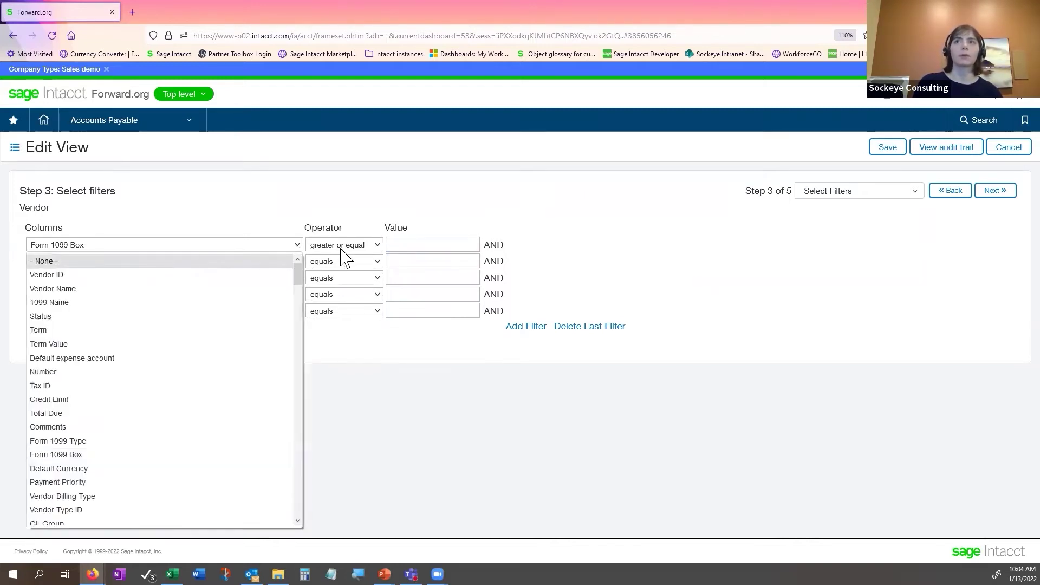
left_click(351, 247)
left_click(360, 258)
left_click(1005, 195)
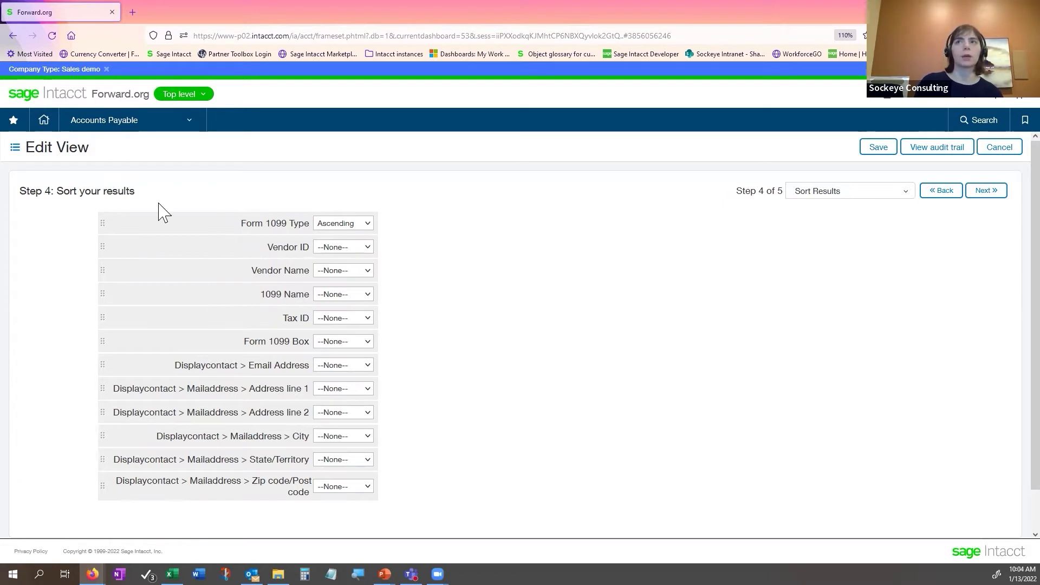
Review the view's sort order and the sort options for Form 1099 Type, and continue to the view description.
mouse_move(107, 227)
left_mouse_down()
mouse_move(111, 252)
mouse_move(105, 223)
left_mouse_up()
left_click(370, 224)
left_click(670, 283)
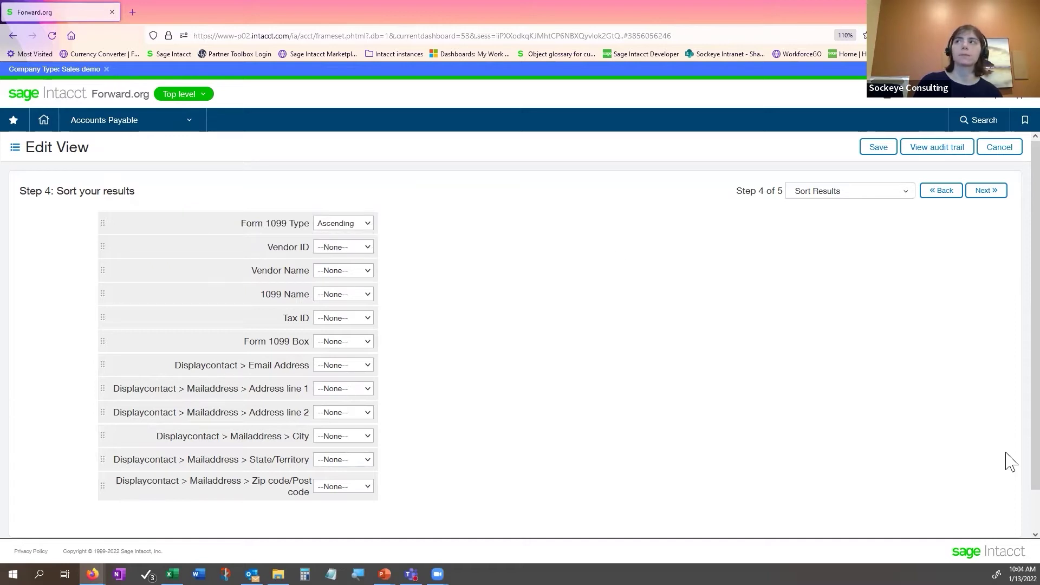
left_click(992, 192)
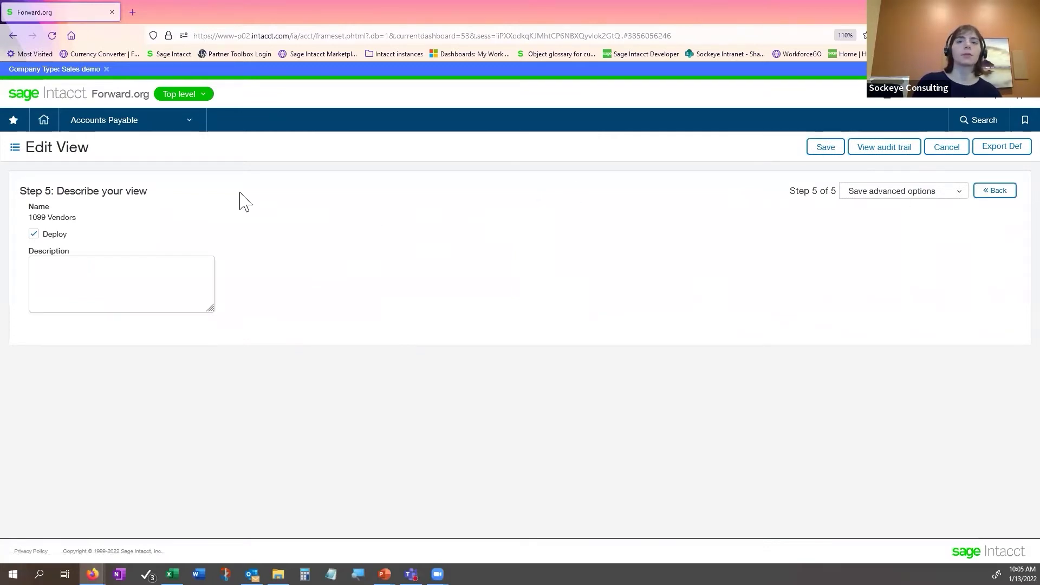
Switch the view's Deploy option off and on again, and leave the view editor without saving.
left_click_drag(29, 218, 120, 222)
left_click(119, 222)
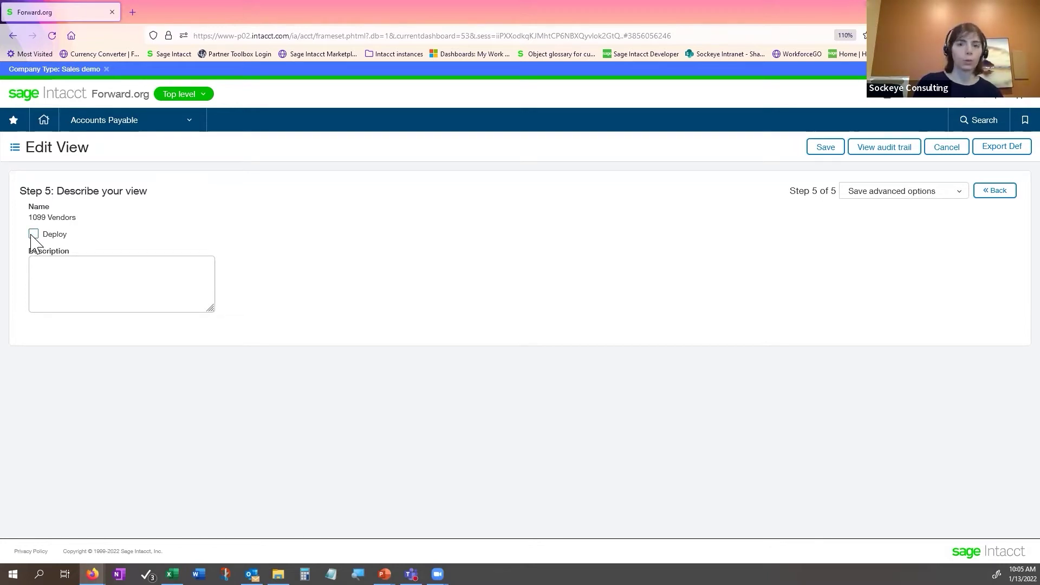
left_click(33, 237)
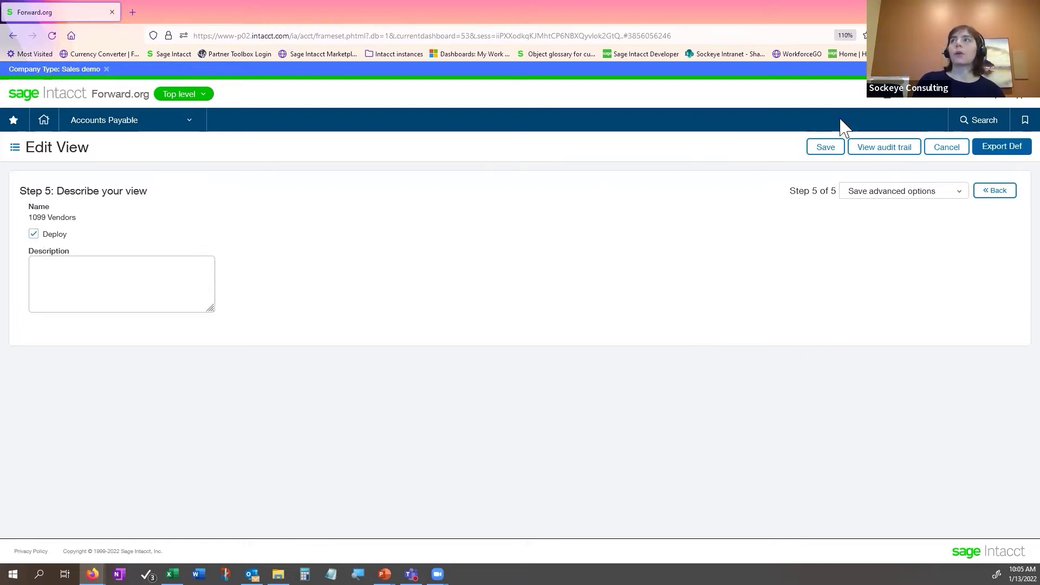
left_click(982, 148)
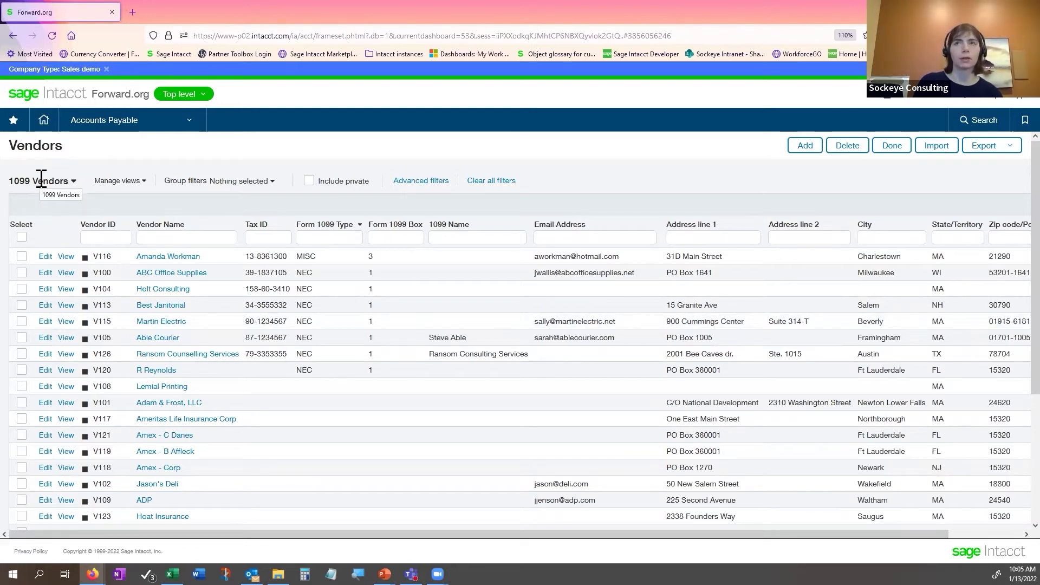
Check the 1099 Vendors entry among the list views and the vendor row with Form 1099 type MISC.
left_click(73, 180)
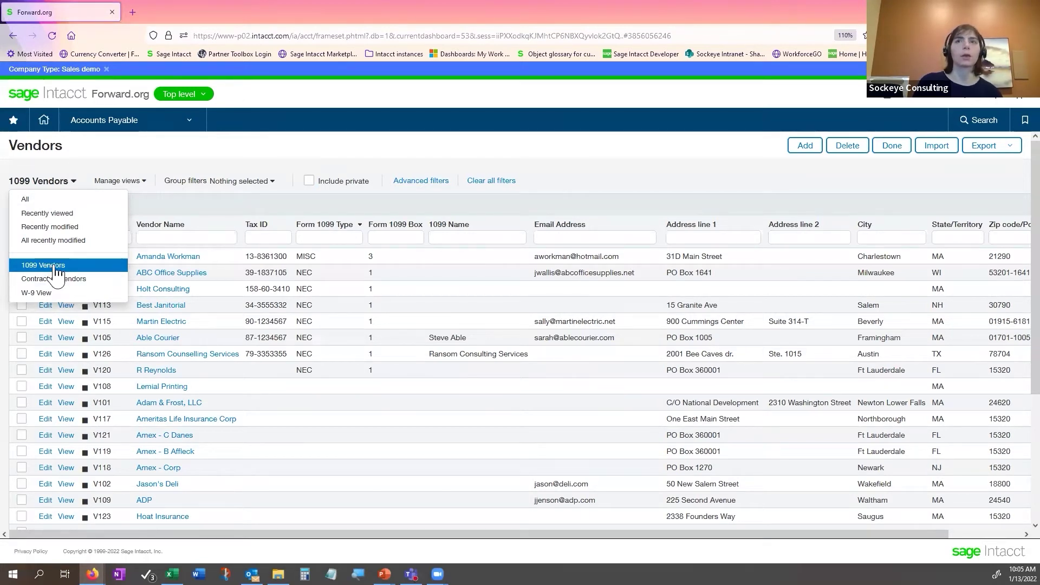
left_click(460, 208)
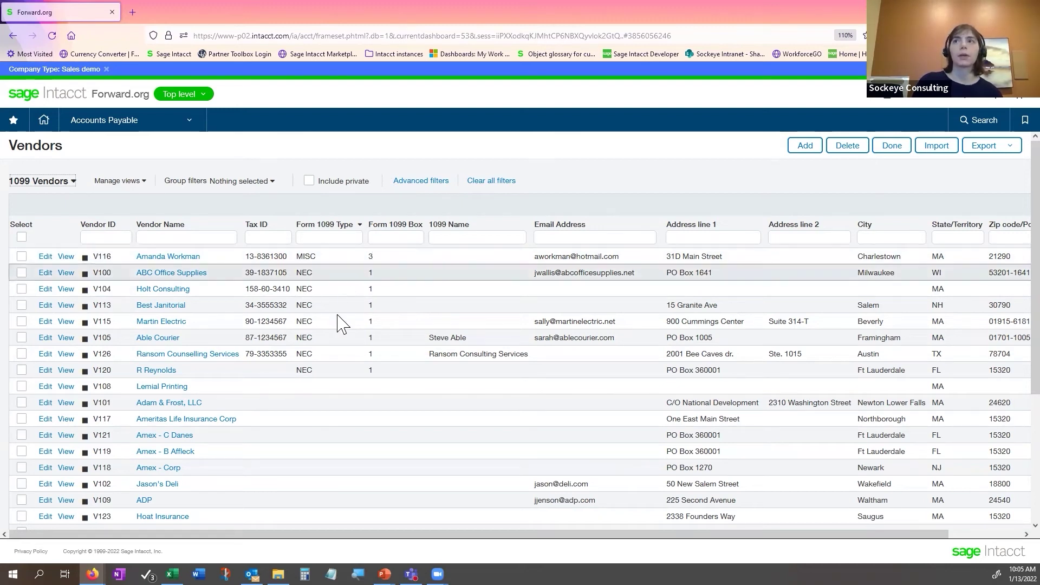
double_click(293, 262)
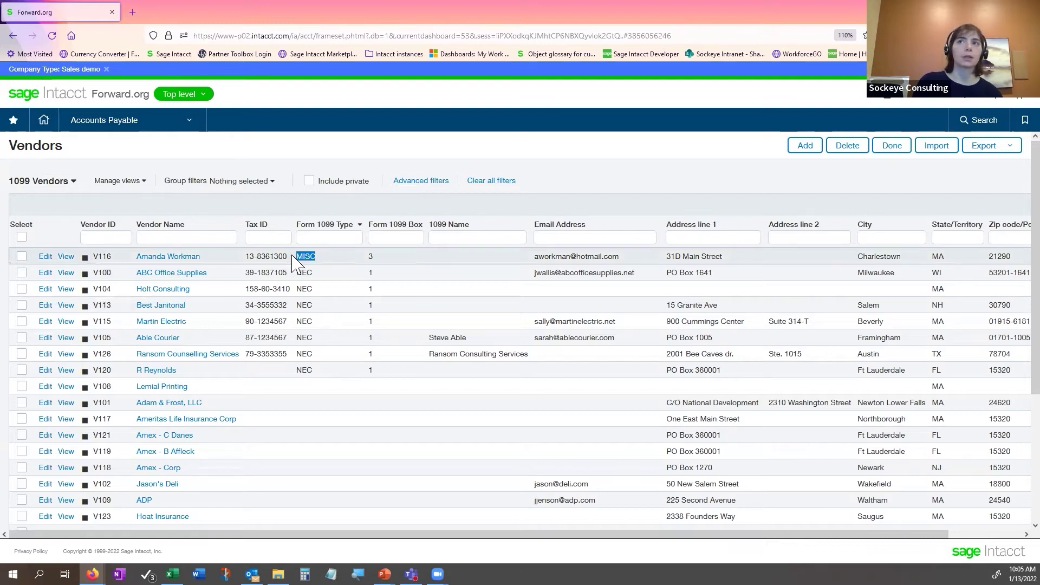
Edit the vendor with Form 1099 type MISC and open the Form 1099 settings in its additional information.
left_click(296, 263)
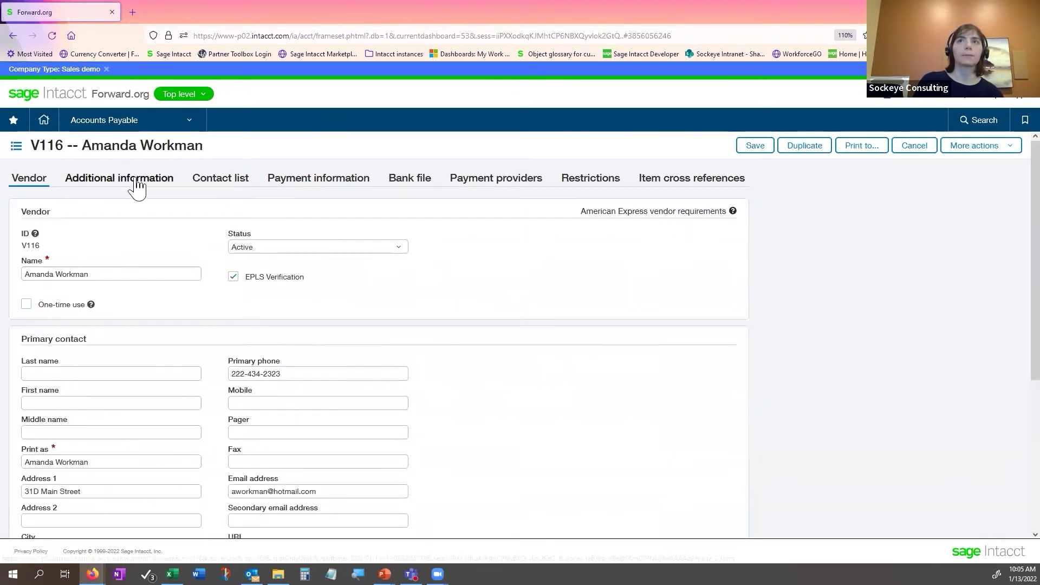
left_click(133, 181)
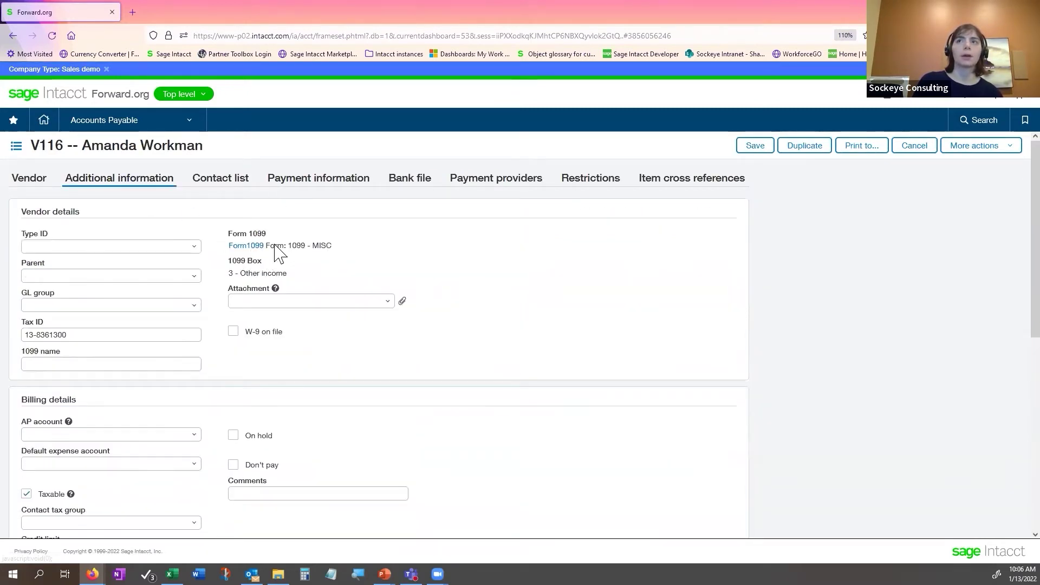
left_click(247, 248)
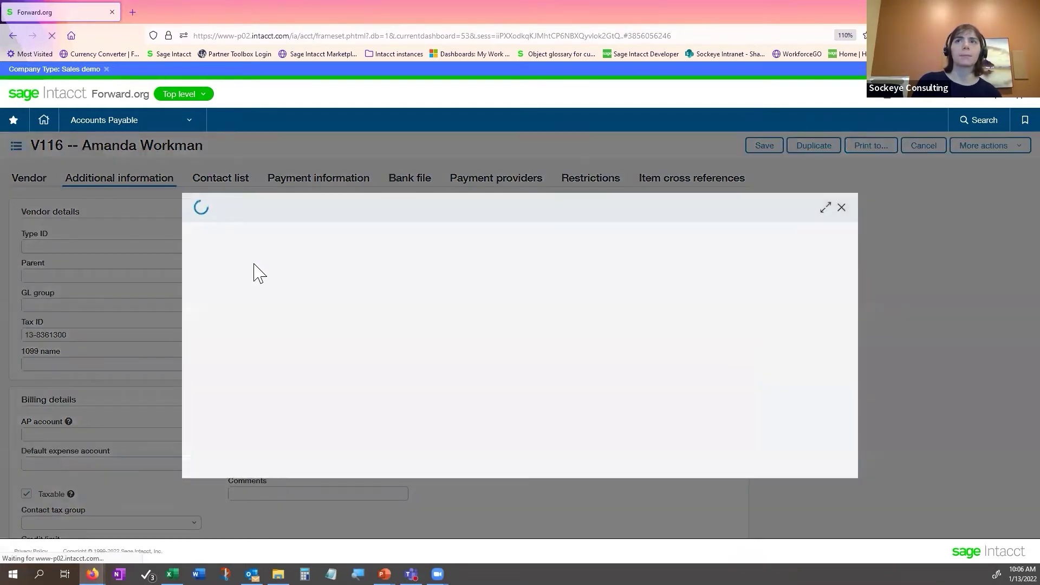
Try the form name Nonemployee Compensation (Form NEC) for the vendor, and cancel both the form settings and the vendor edit.
left_click(347, 303)
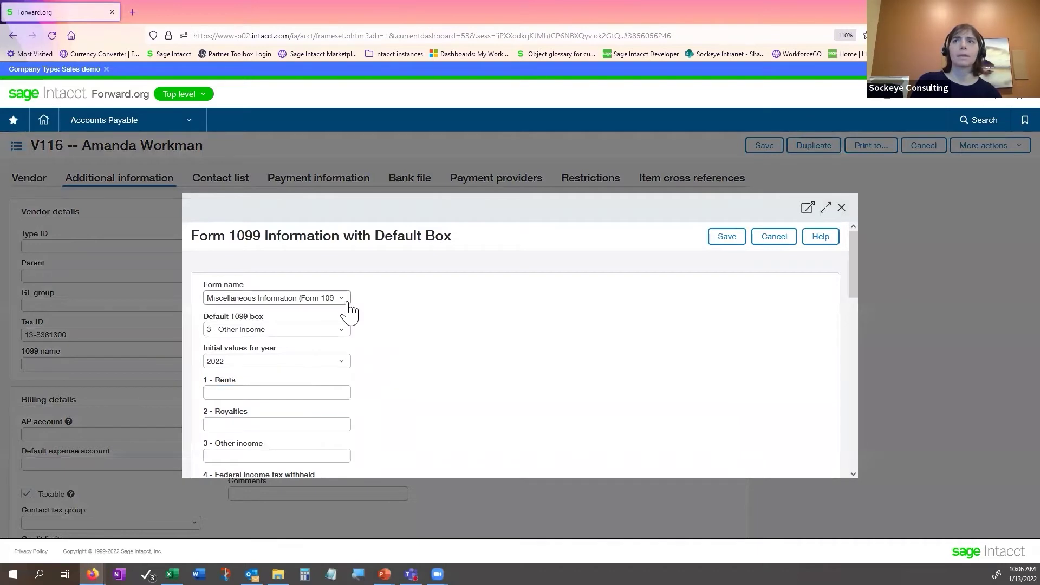
scroll(313, 455, "down", 2)
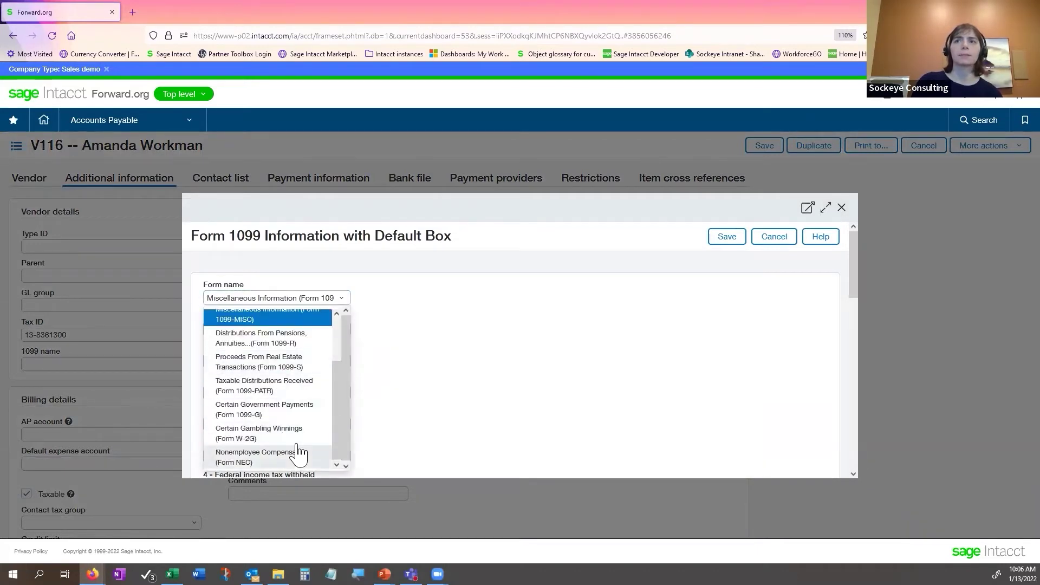
left_click(292, 461)
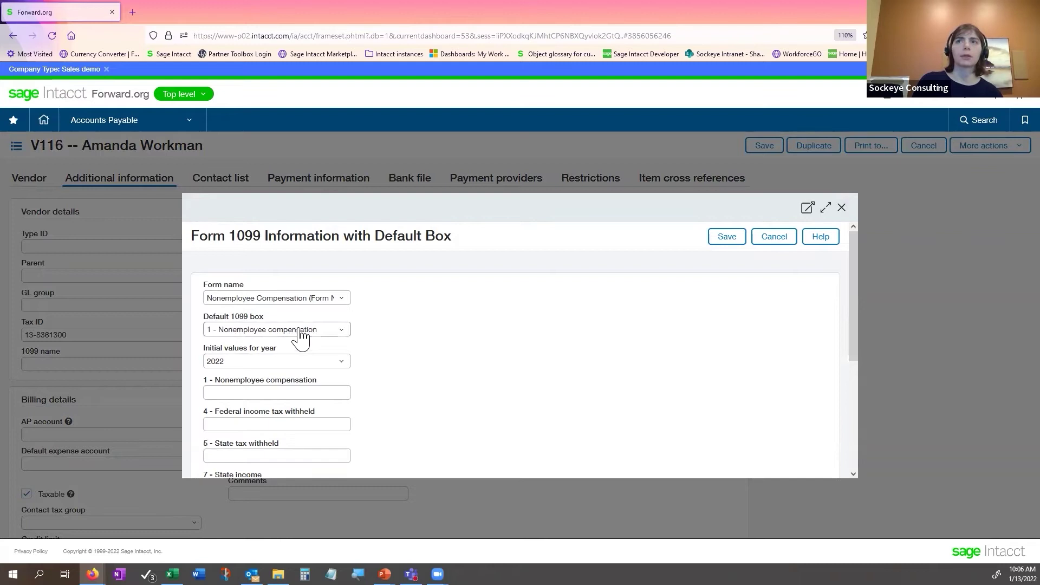
left_click(792, 250)
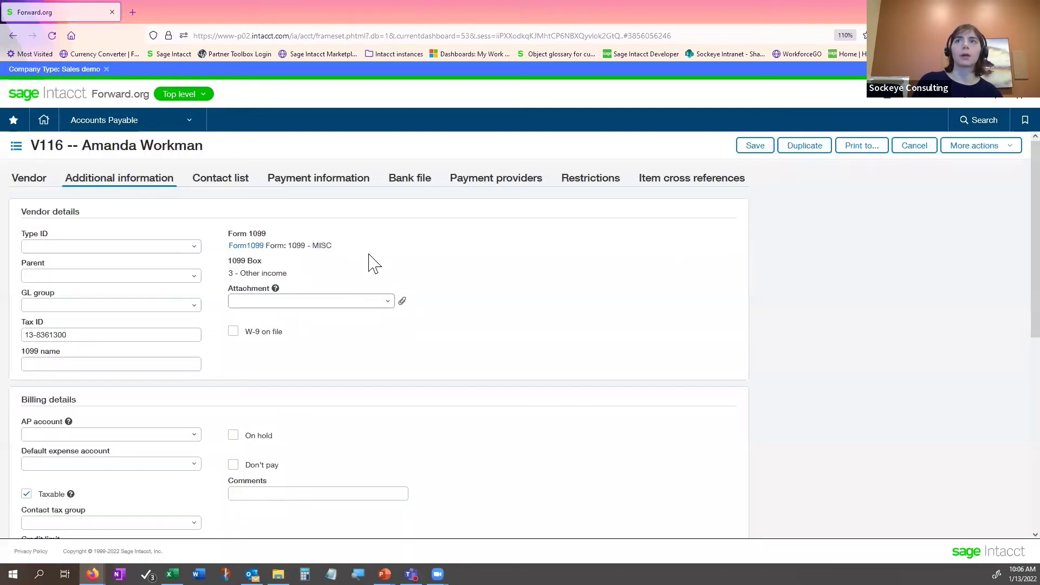
left_click(914, 146)
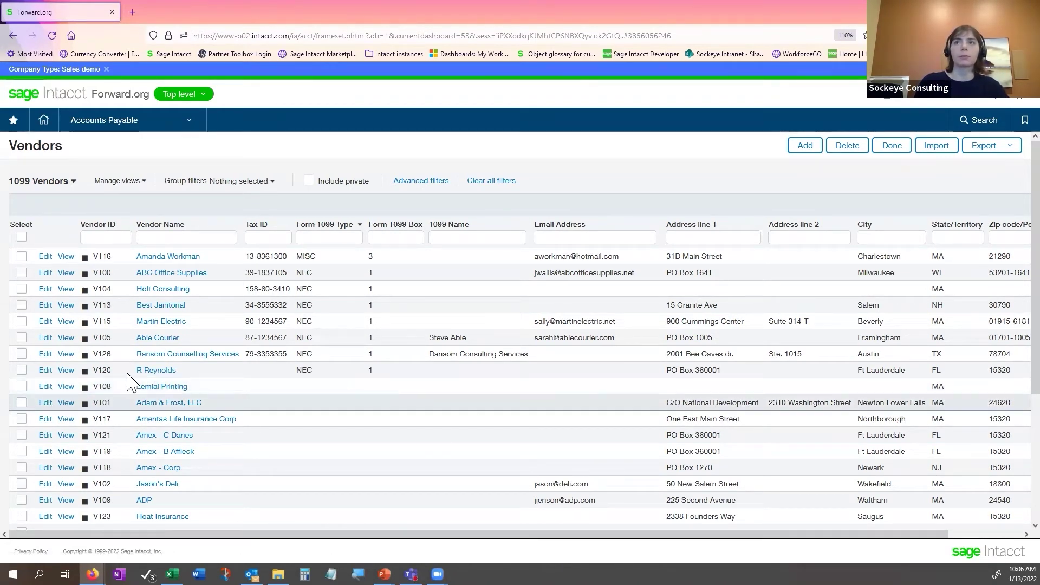
Edit the Lemial Printing vendor and enter the payee's 1099 name and the tax ID in its additional information.
left_click(46, 388)
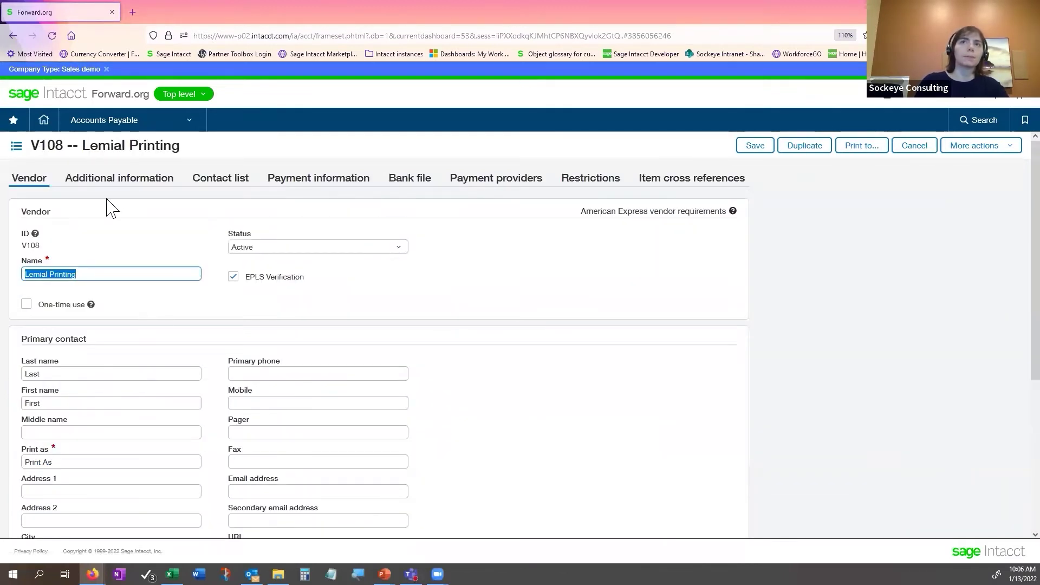
left_click(131, 186)
left_click(346, 250)
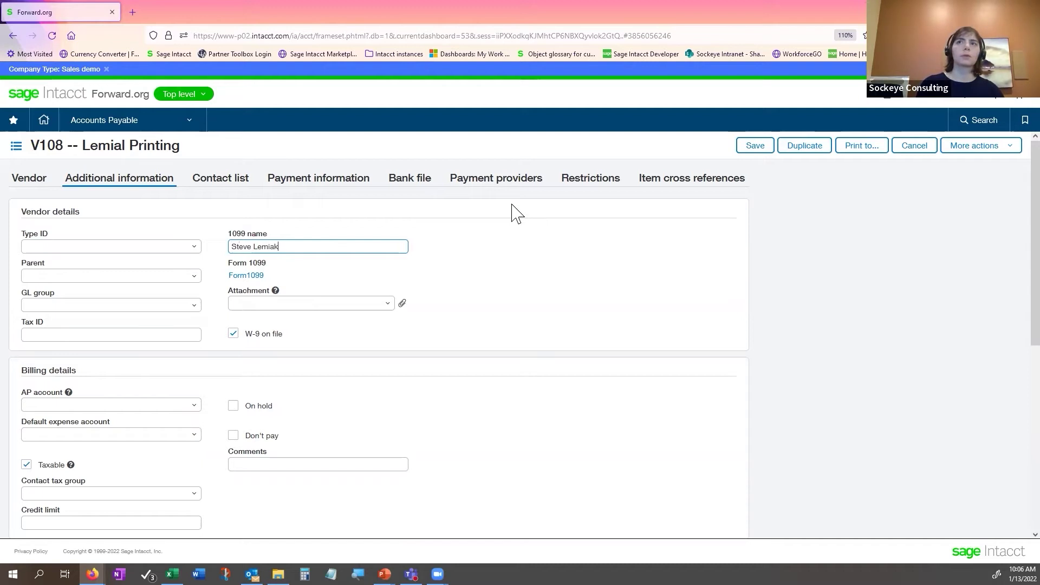
type("l")
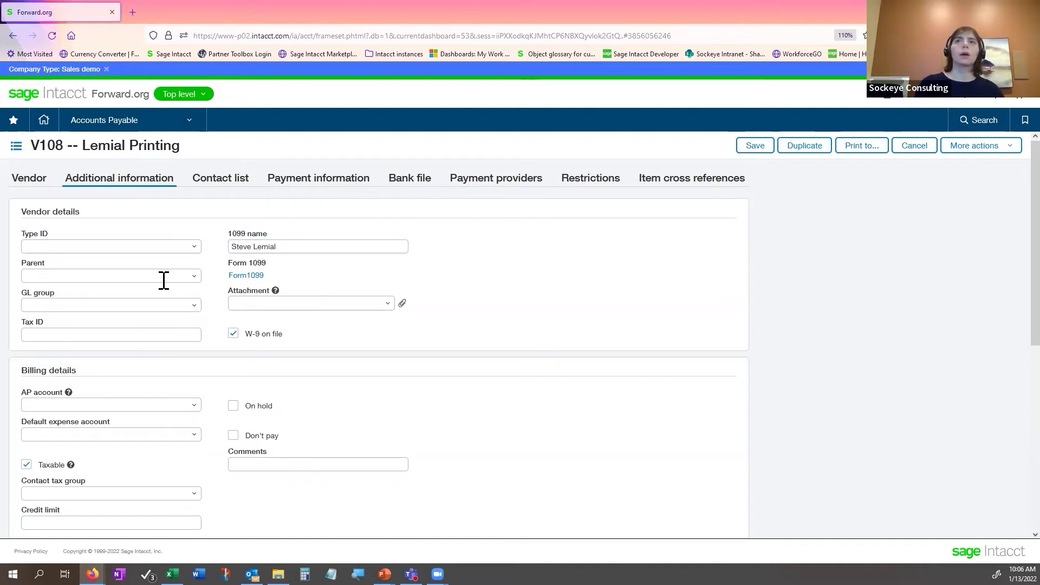
left_click(125, 333)
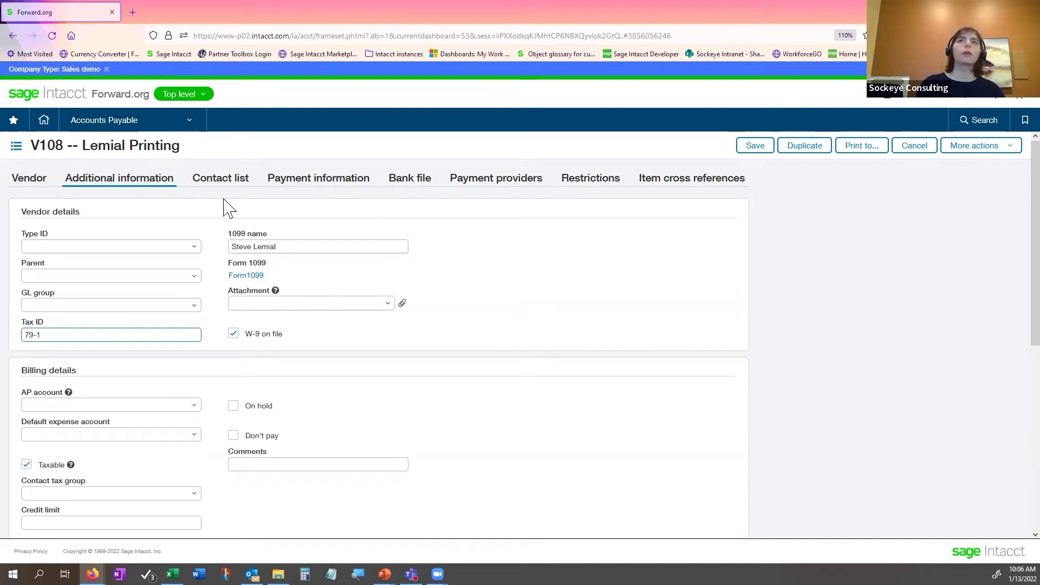
type("79-1232467")
left_click(633, 305)
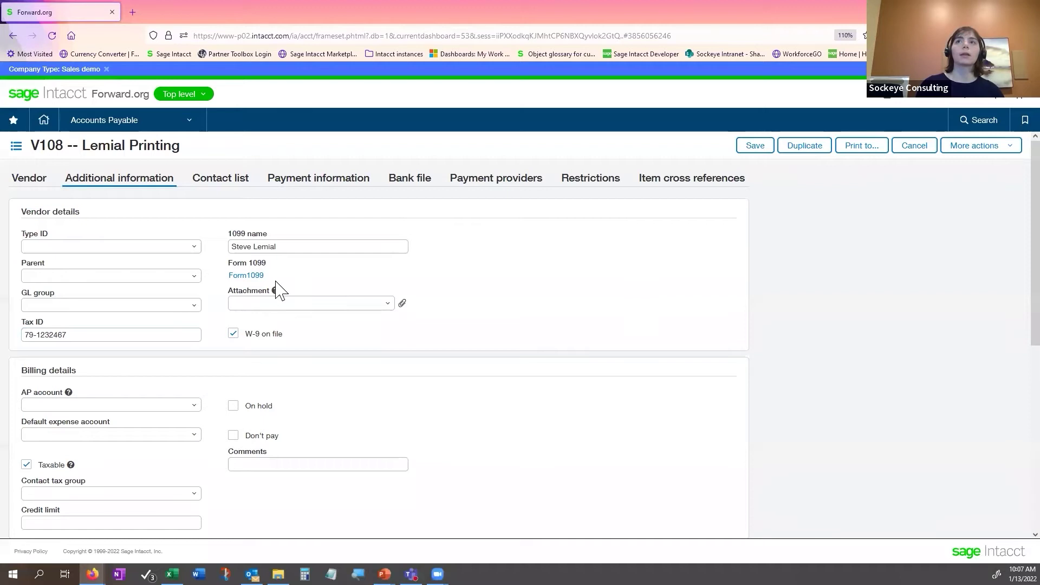
Set the vendor's Form 1099 to Nonemployee Compensation (Form NEC) with default box 1 - Nonemployee compensation, and save the form settings.
left_click(253, 276)
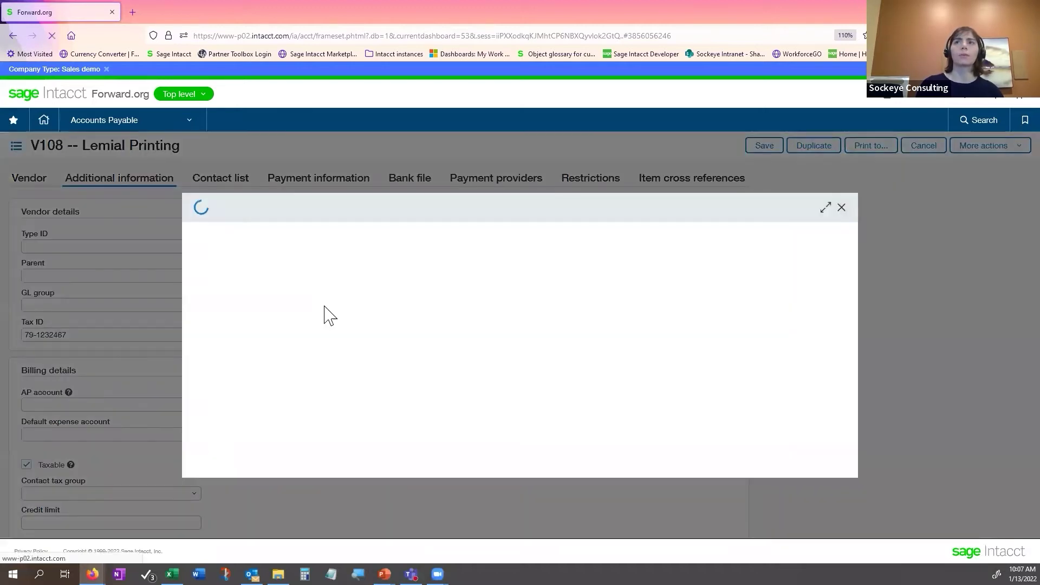
left_click(341, 299)
scroll(319, 382, "down", 2)
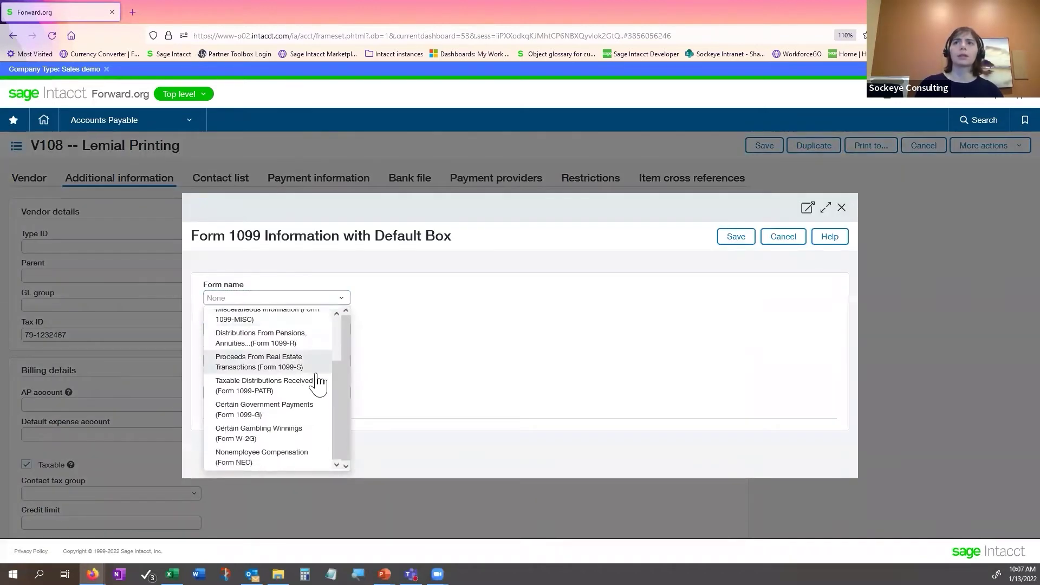
left_click(283, 457)
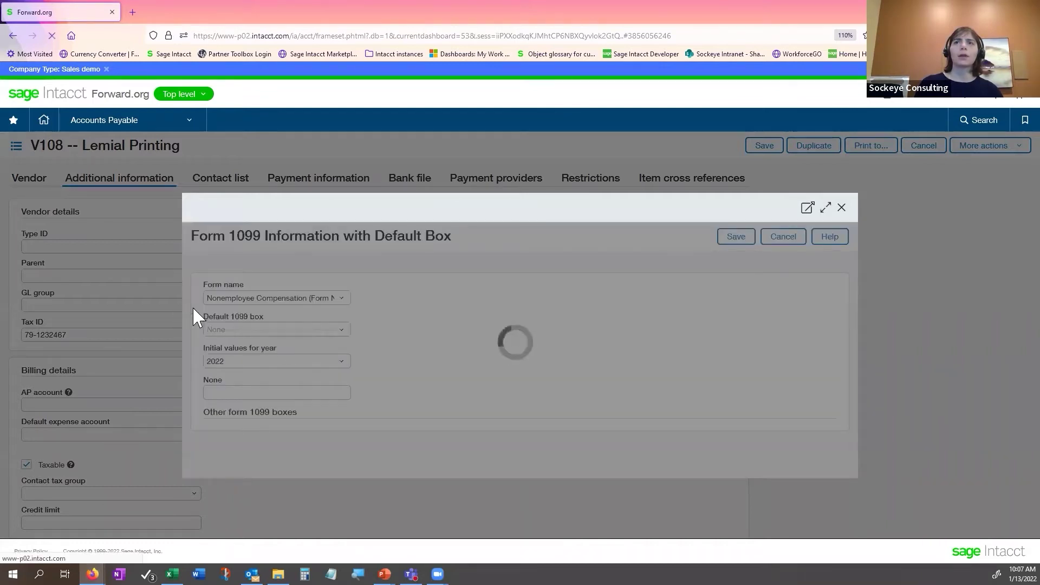
left_click(317, 332)
left_click(761, 279)
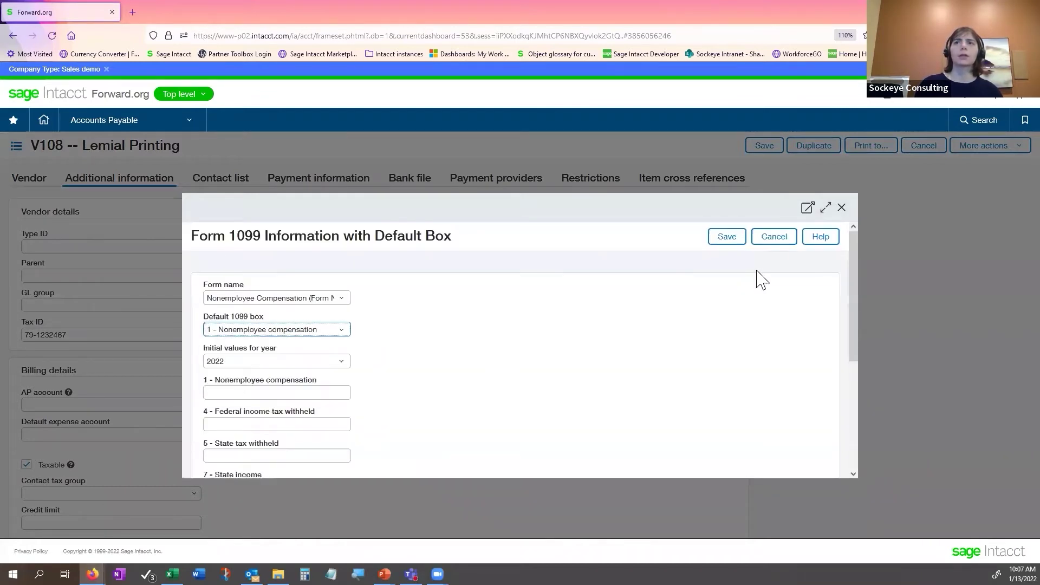
left_click(714, 238)
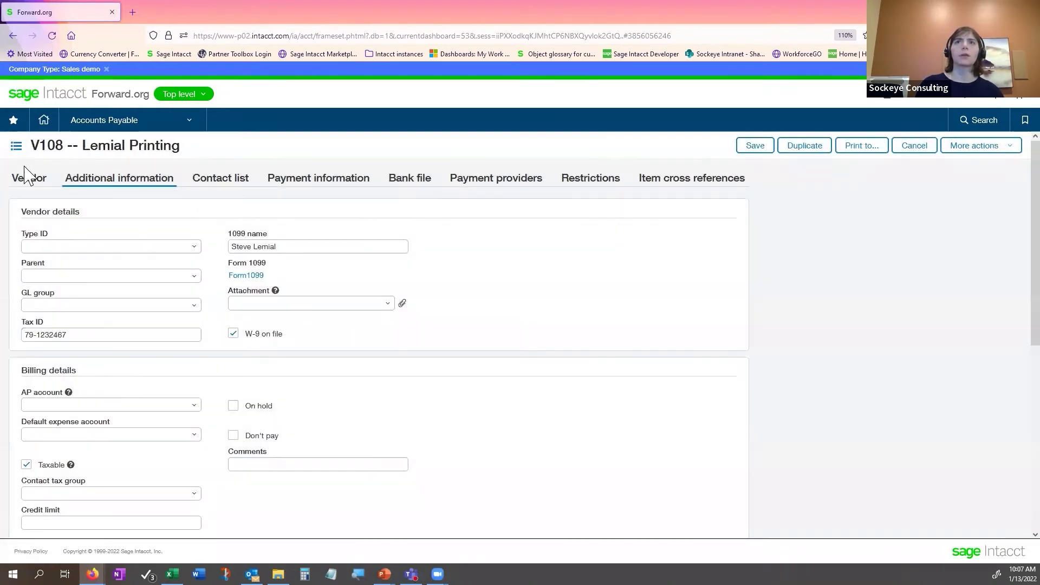
Fill in the street address, city, state and zip code of the vendor's primary contact.
left_click(27, 177)
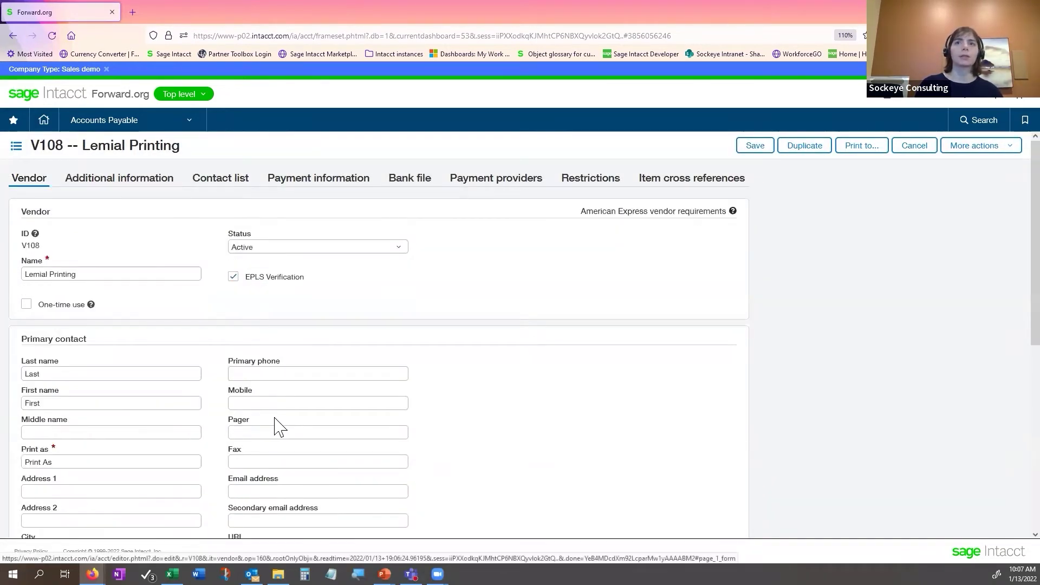
scroll(84, 471, "down", 3)
left_click(122, 360)
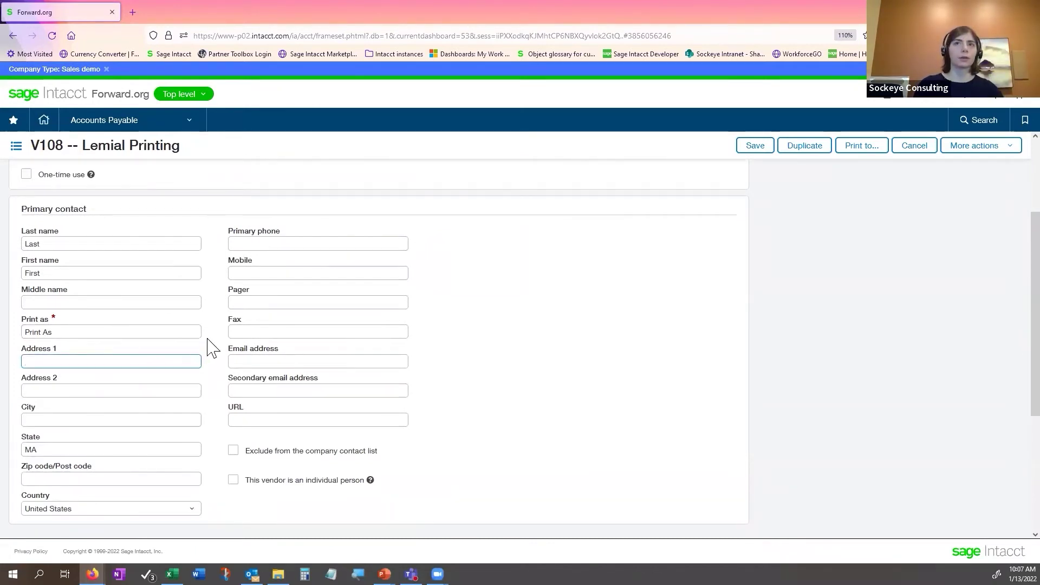
type("123 Main St")
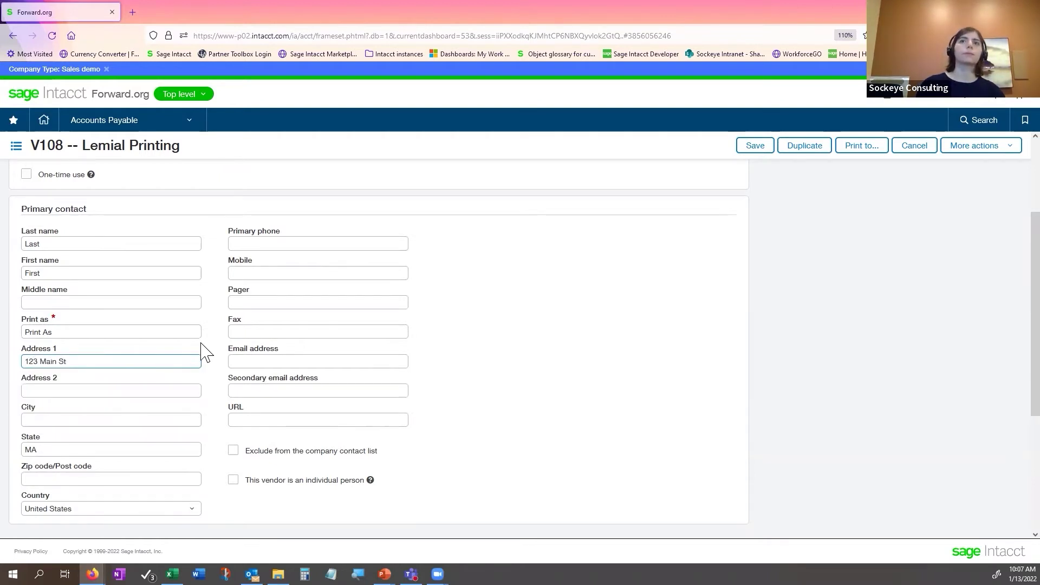
left_click(161, 421)
type("Anchorage")
left_click(56, 450)
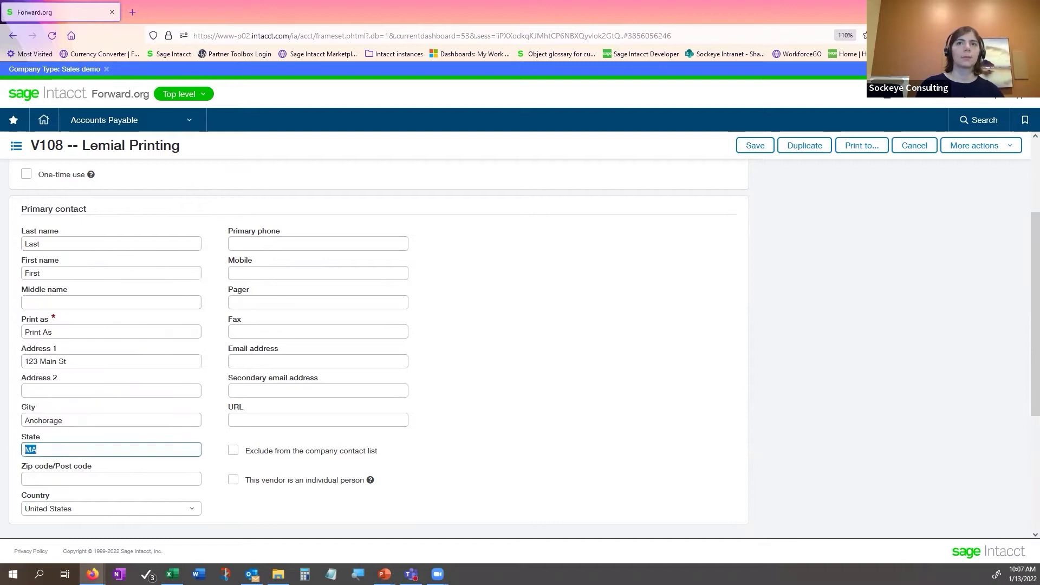
type("A")
key("Tab")
type("99502")
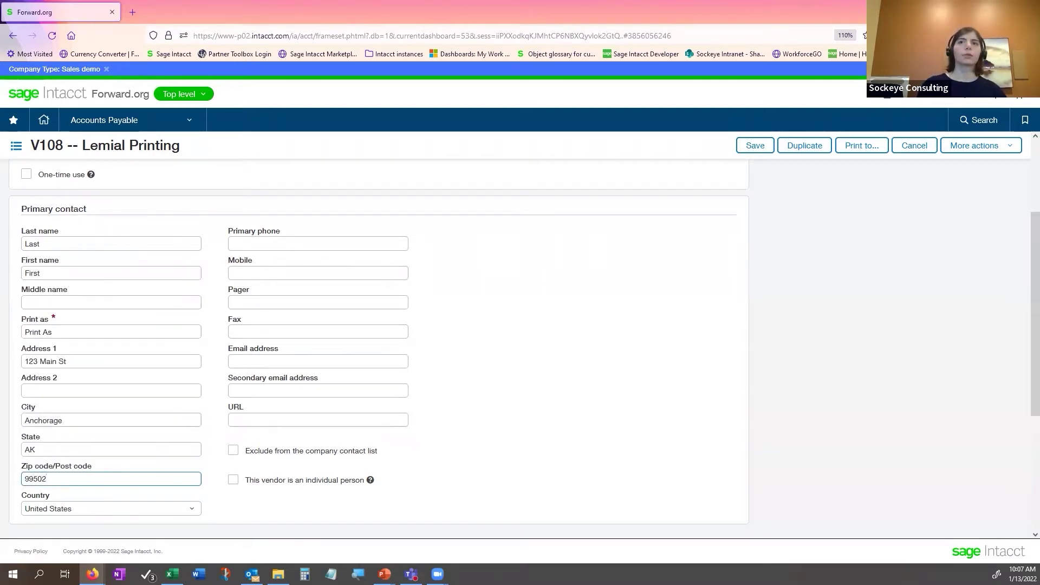
type("3")
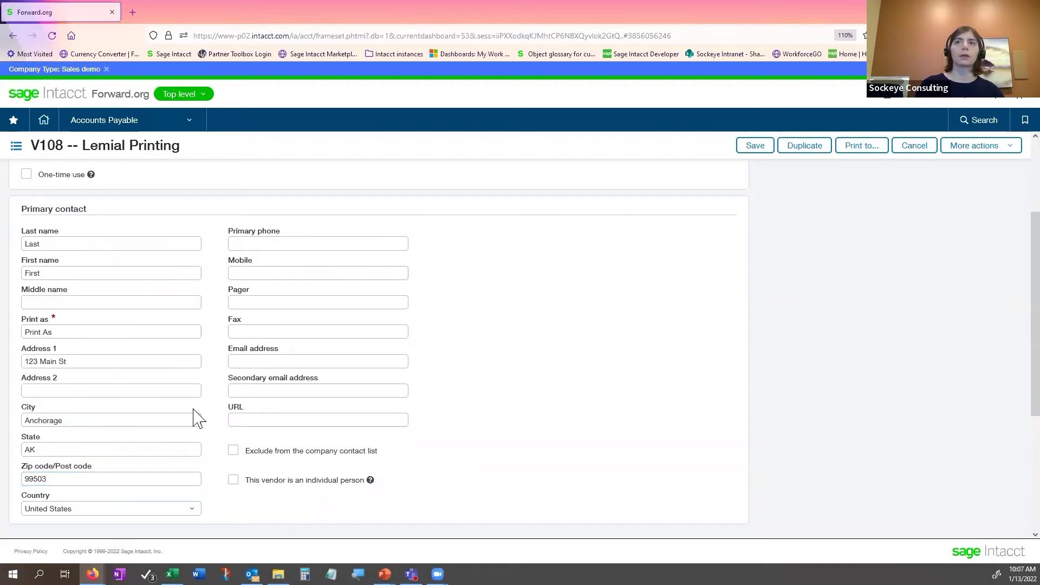
Try adding ADP - Retirement Services to the vendor's contact list under the category 1099.
scroll(474, 400, "down", 4)
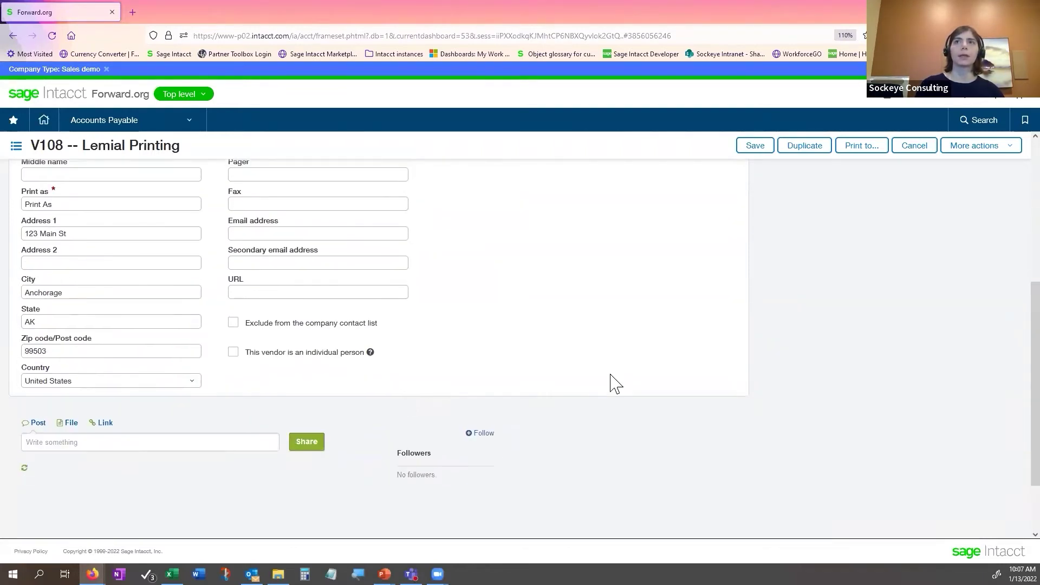
scroll(642, 362, "up", 6)
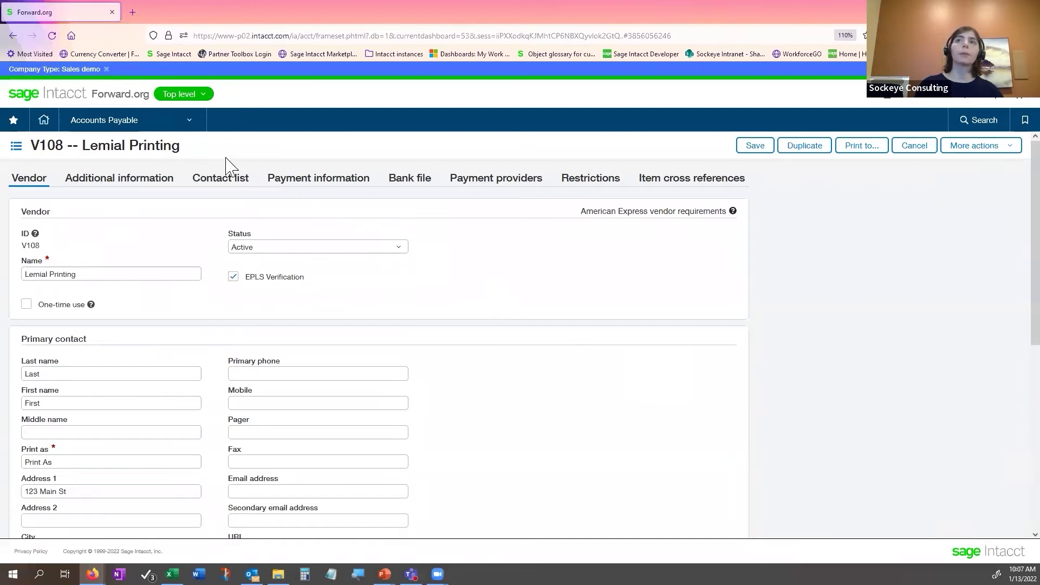
left_click(233, 186)
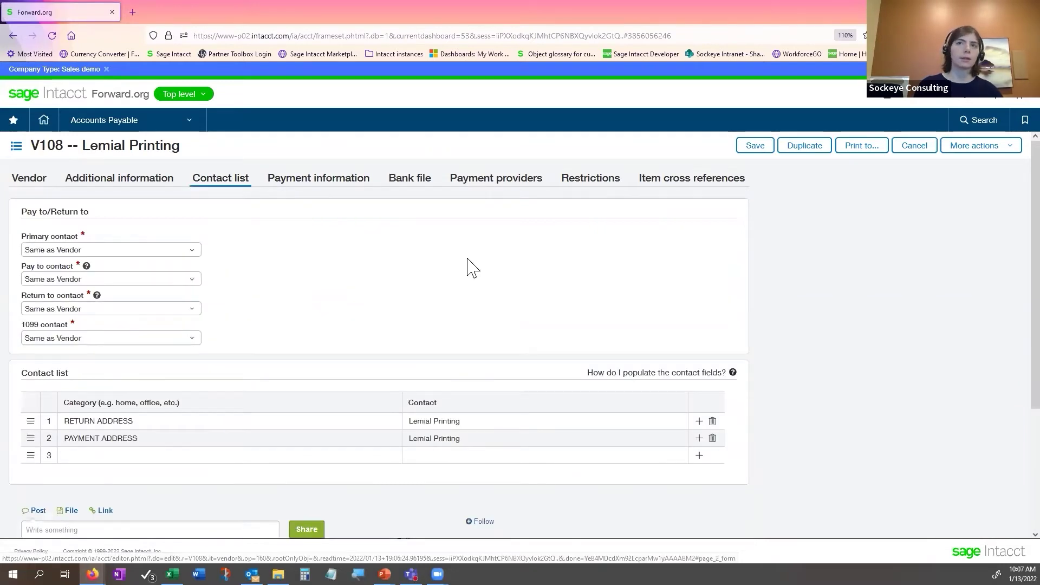
left_click(193, 341)
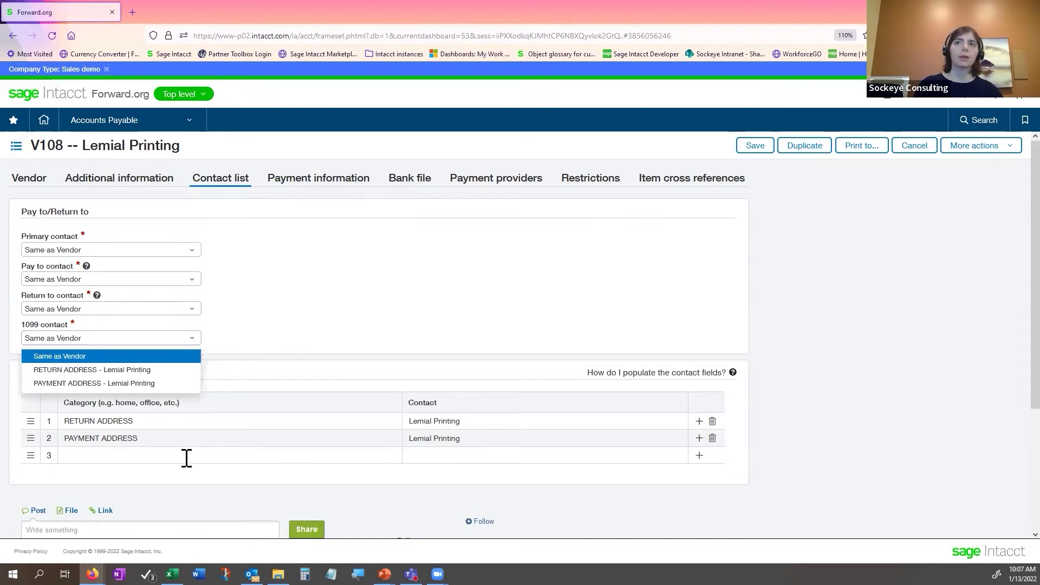
left_click(472, 456)
left_click(578, 457)
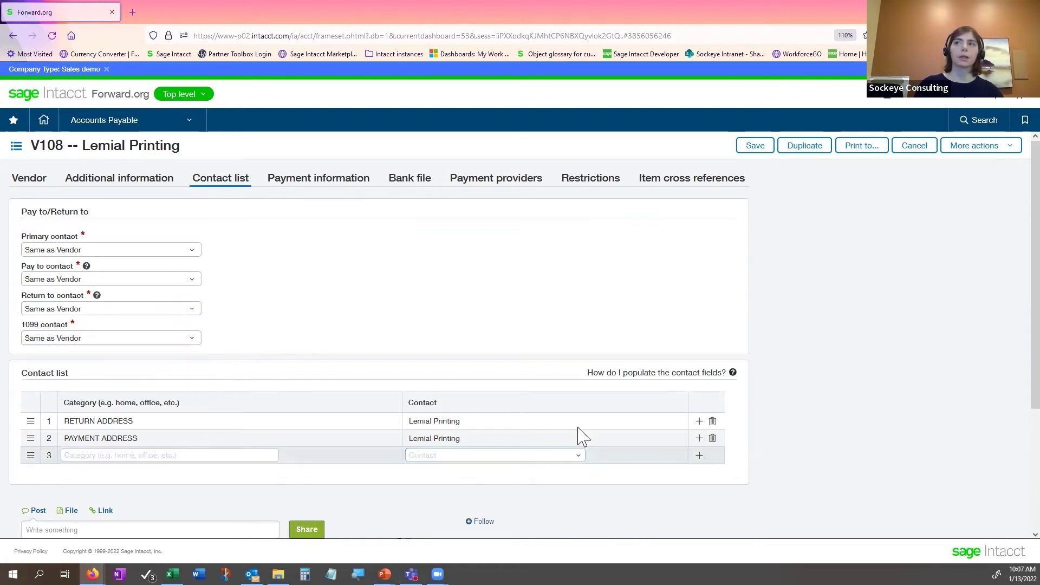
left_click(501, 323)
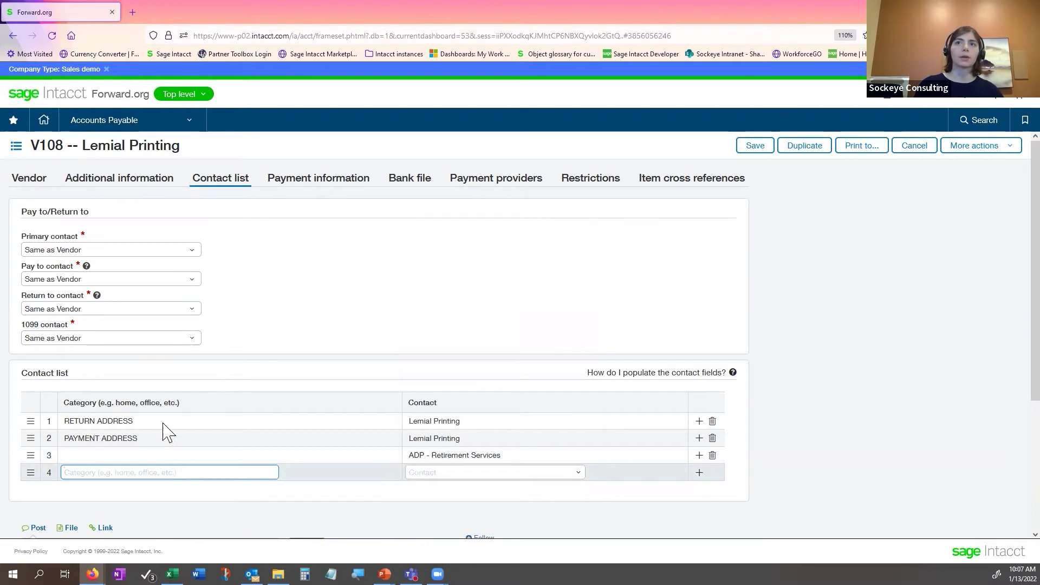
type("1099")
Try the new 1099 entry as the 1099 contact, restore Same as Vendor, and delete the added contact row.
left_click(187, 340)
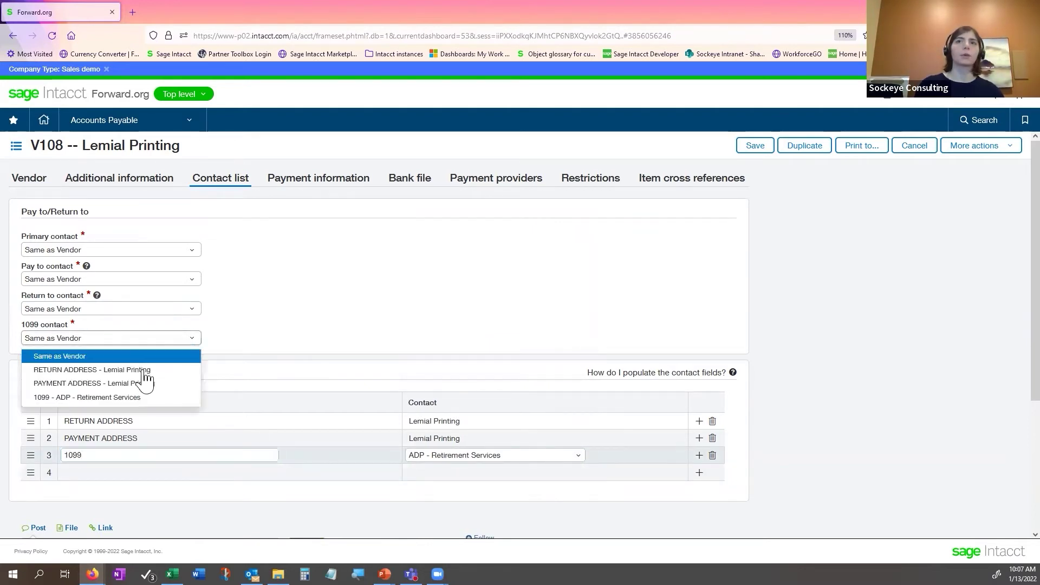
left_click(163, 397)
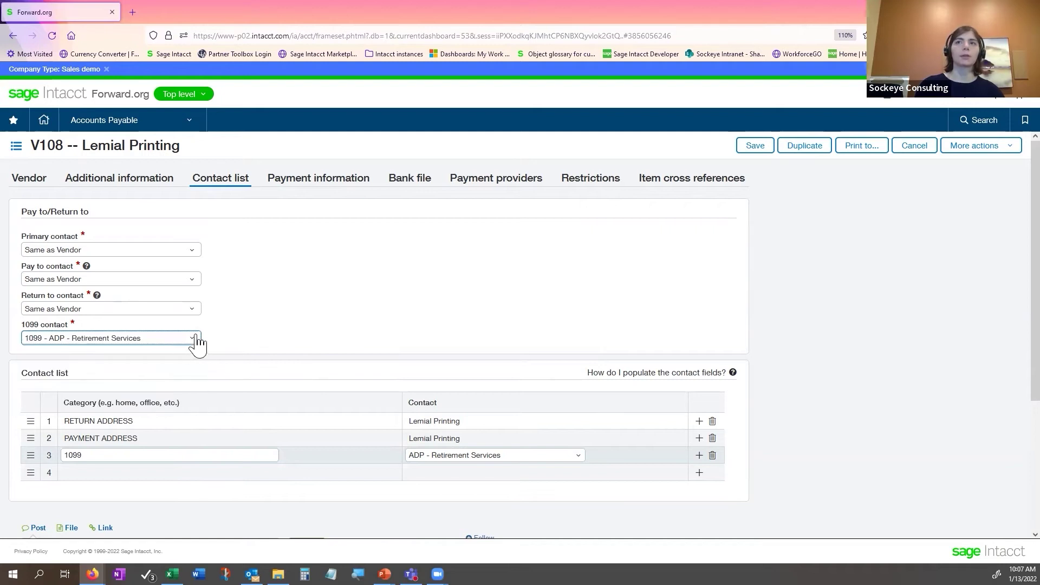
left_click(191, 338)
left_click(136, 358)
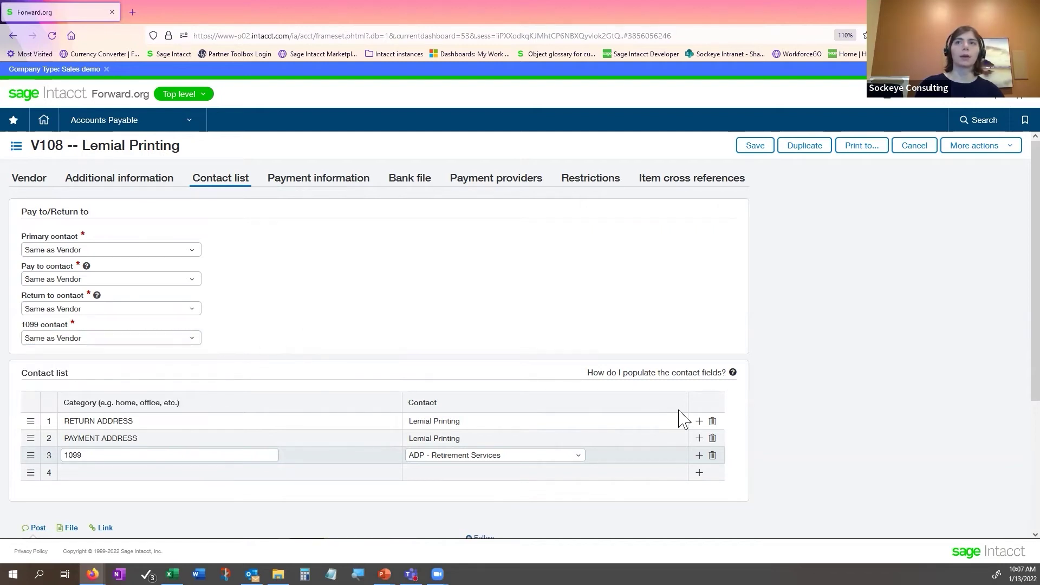
left_click(713, 455)
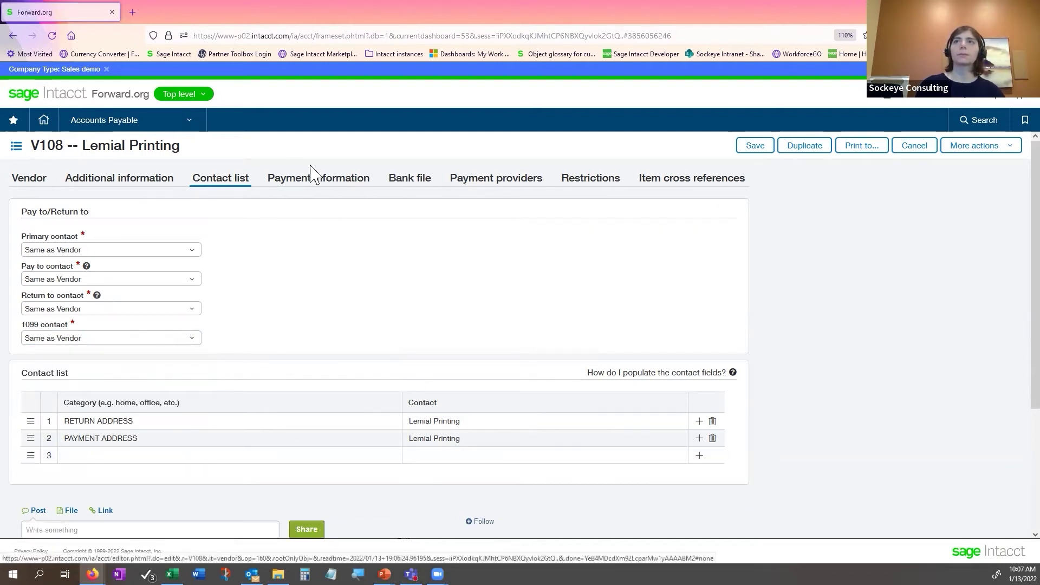
Save the vendor, applying the 1099 updates to all its current and prior year transactions, and check its row in the vendor list.
left_click(33, 179)
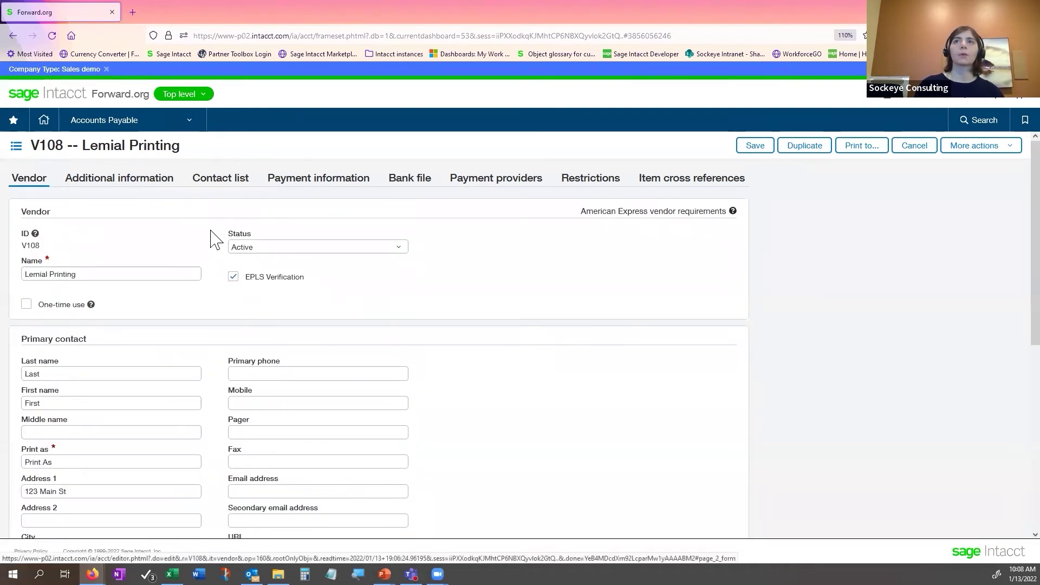
left_click(757, 147)
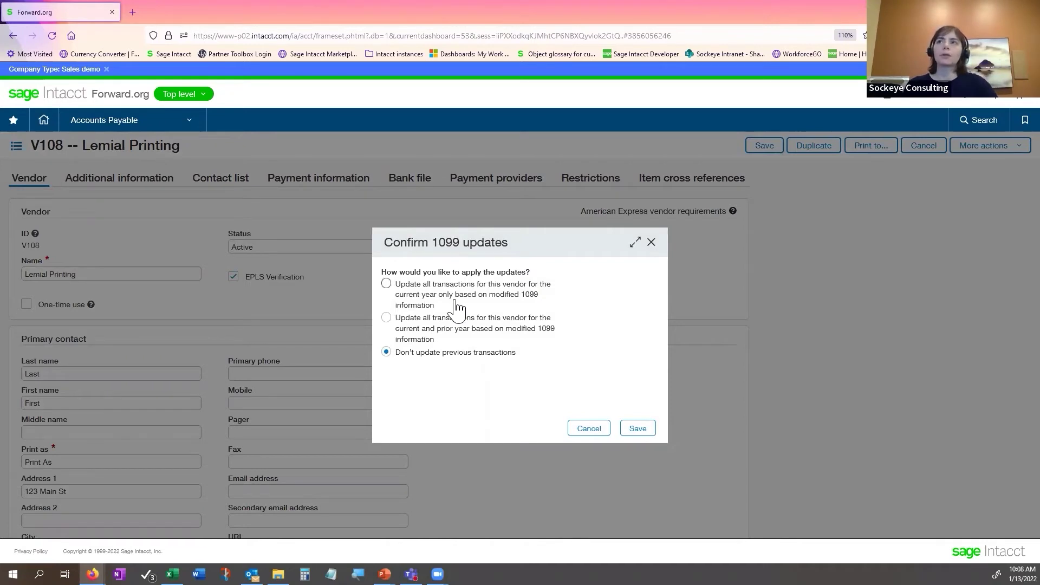
key("ctrl+plus")
key("ctrl+plus")
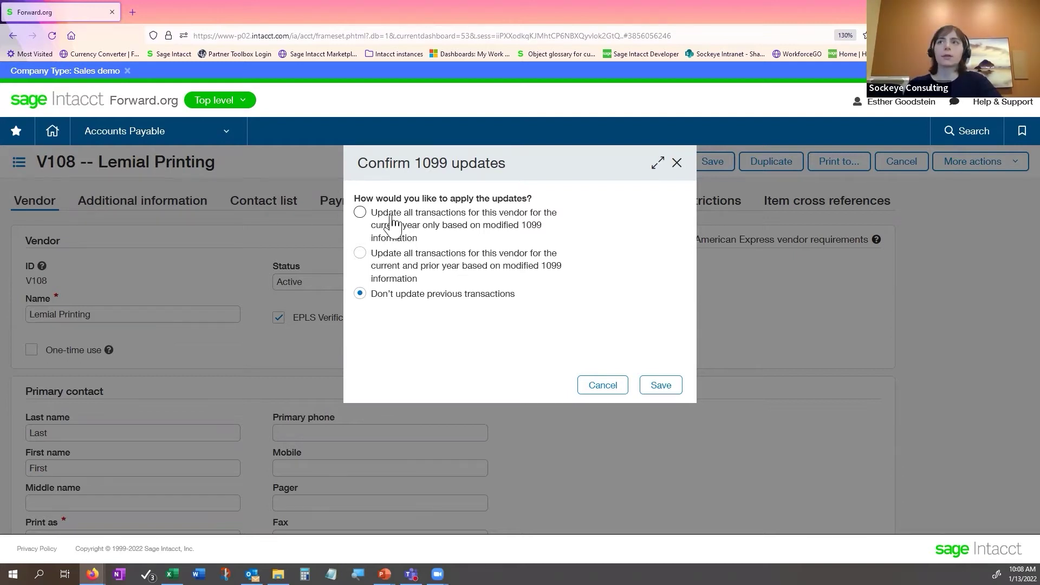
left_click(393, 225)
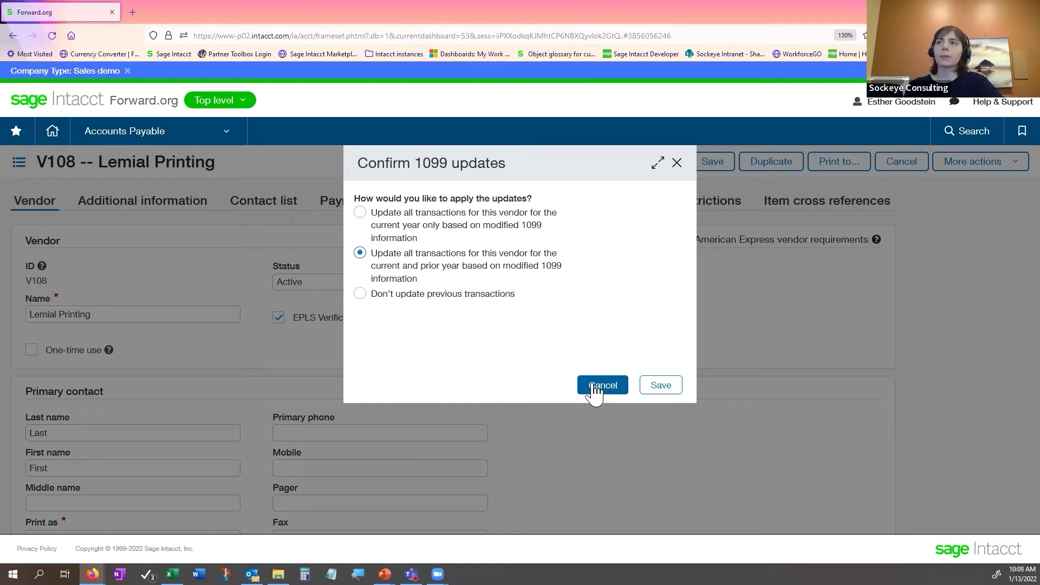
left_click(662, 385)
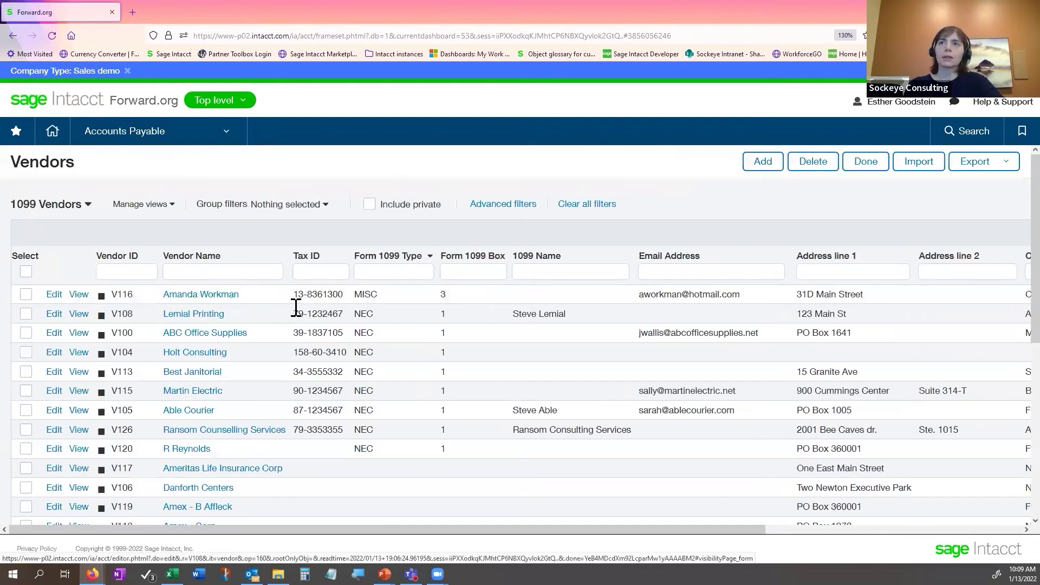
left_click_drag(163, 315, 425, 320)
left_click(426, 320)
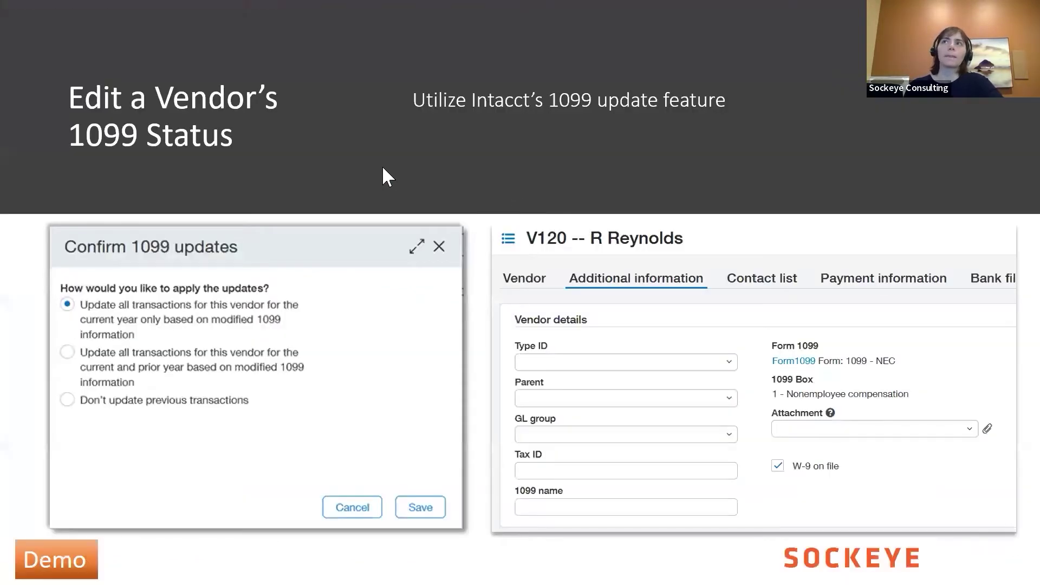
key("Right")
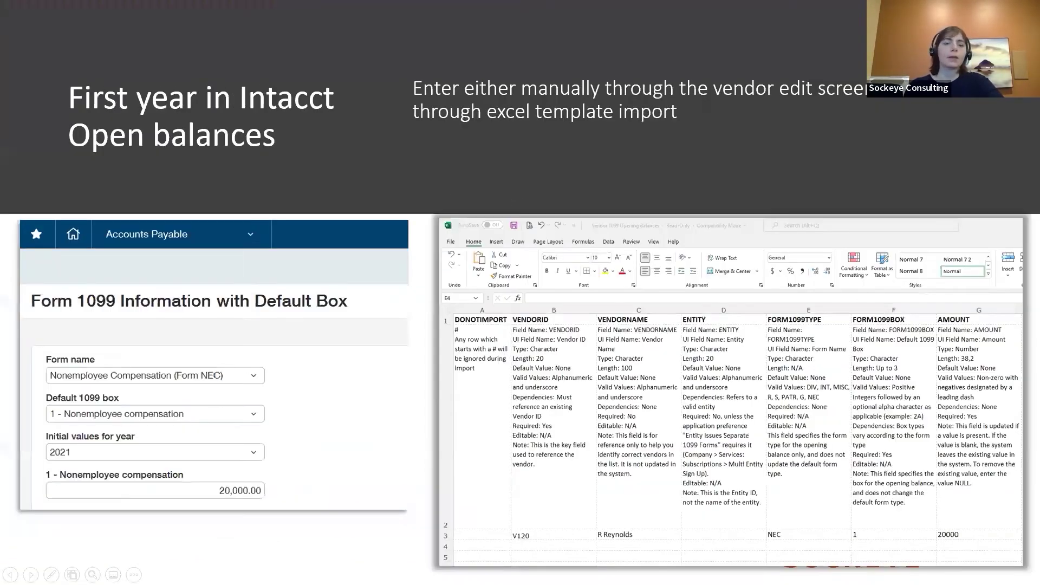
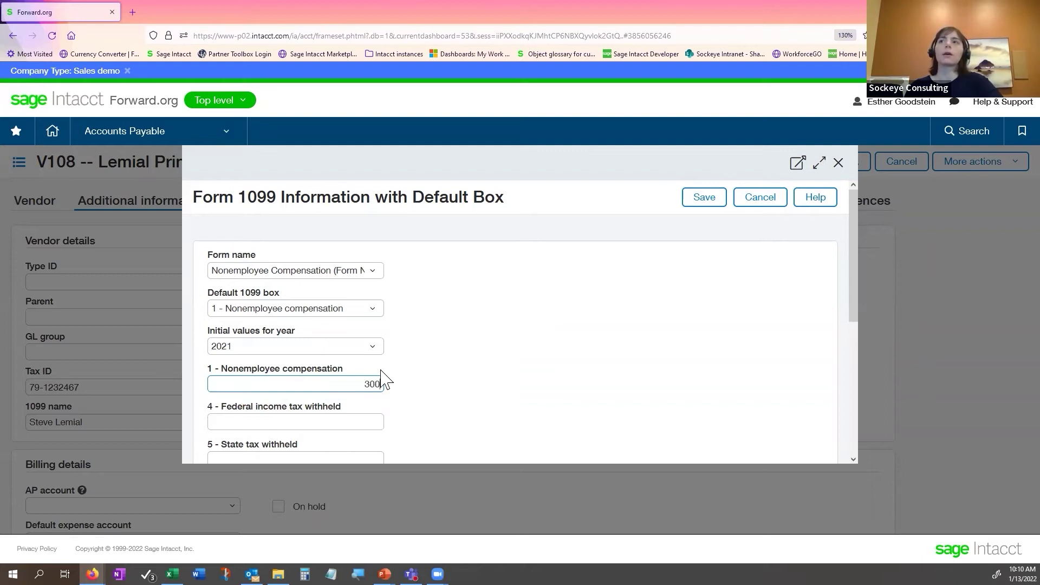
Set the vendor's 2021 initial value for 1 - Nonemployee compensation to 30,000.00.
left_click(466, 362)
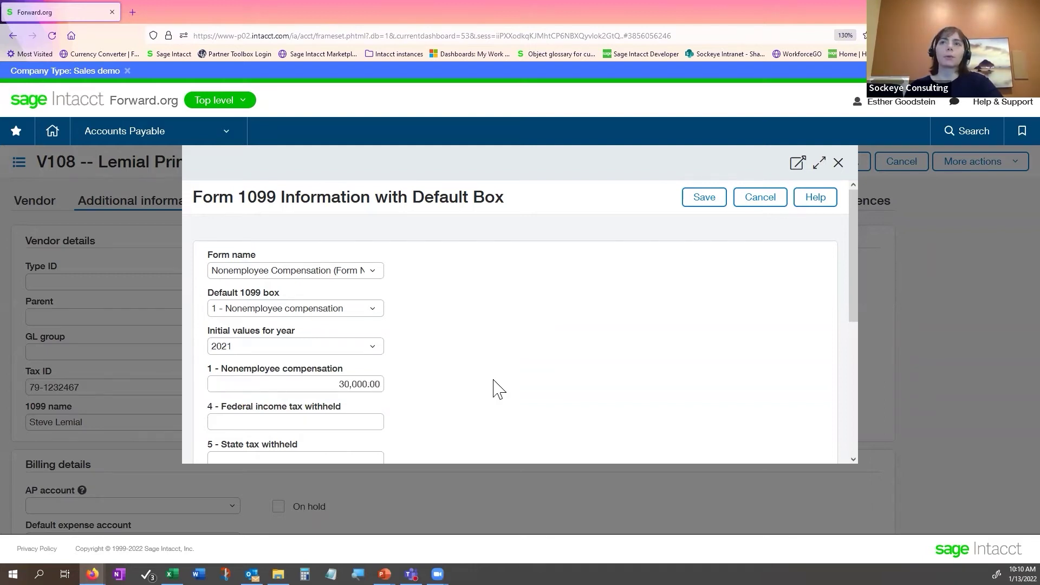
Save the Form 1099 information and the Lemial Printing vendor record.
left_click_drag(341, 386, 405, 393)
left_click(432, 389)
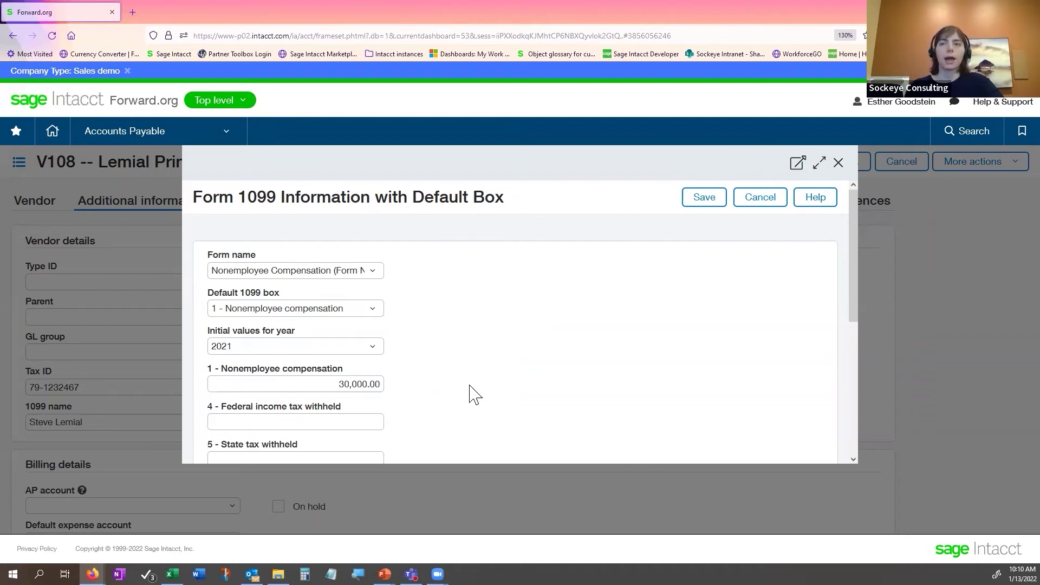
left_click(707, 199)
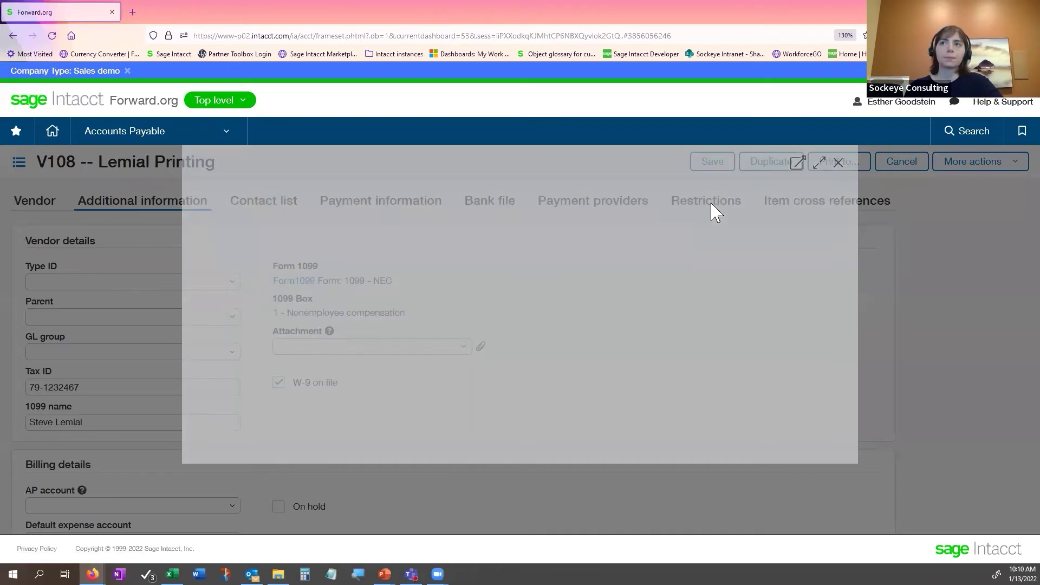
left_click(717, 169)
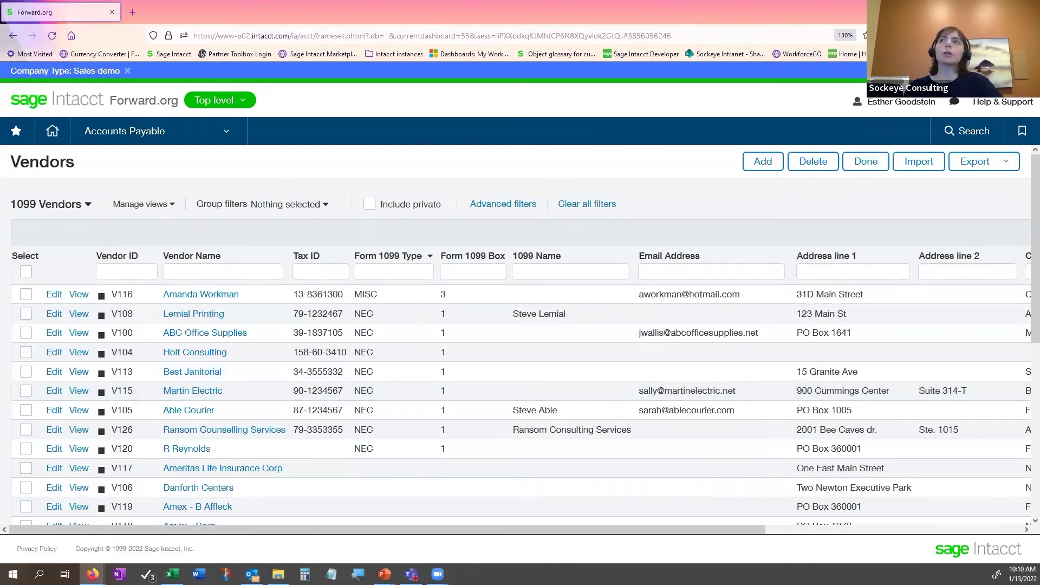
Switch to Excel and examine the vendor ID, vendor name, form type, box and amount entries in the Vendor 1099 Opening Balances template.
key("alt+Tab")
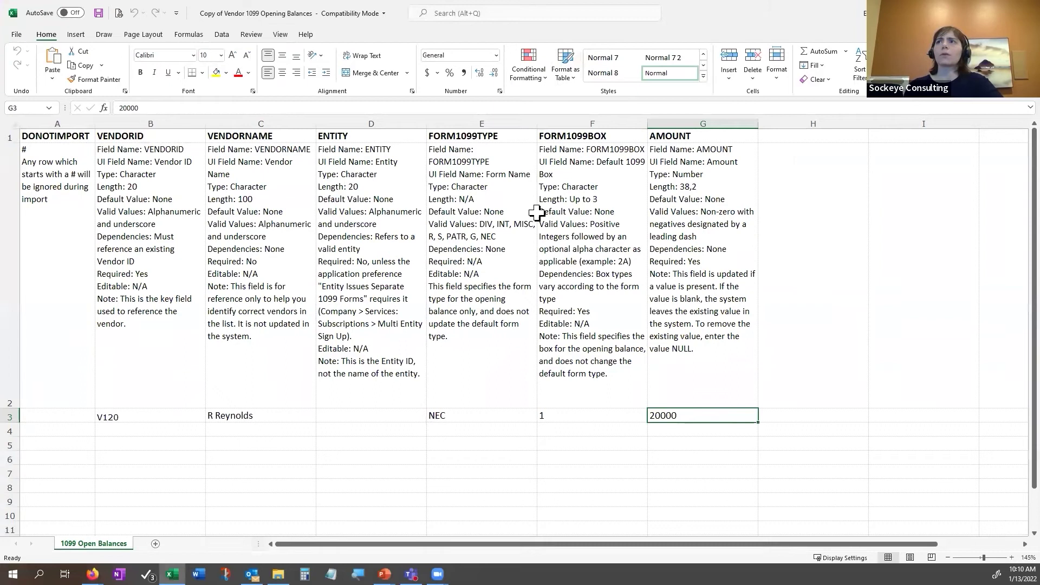
left_click(151, 416)
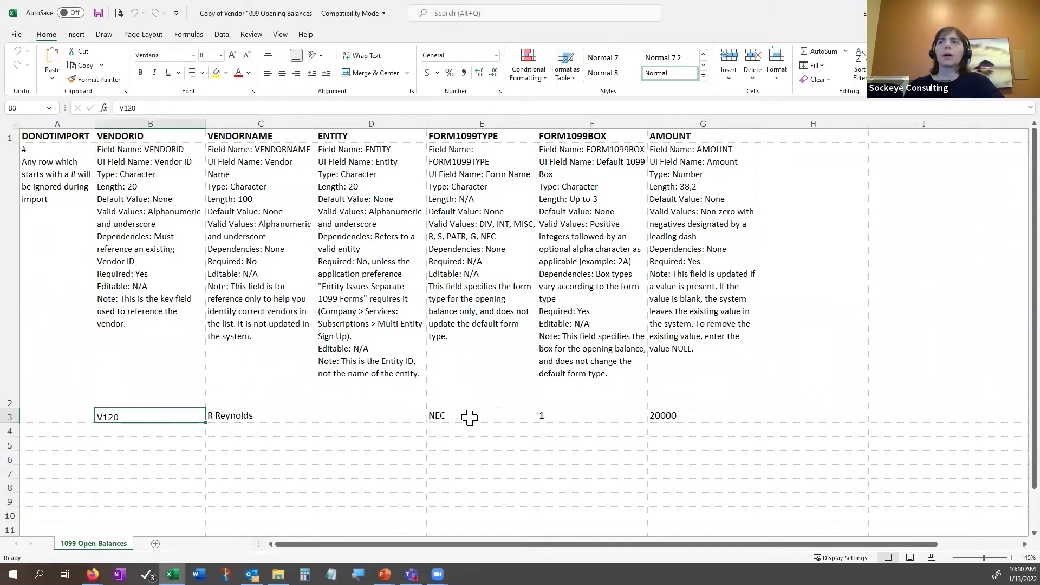
key("Down")
key("Down")
key("Down")
key("Down")
key("Down")
key("Down")
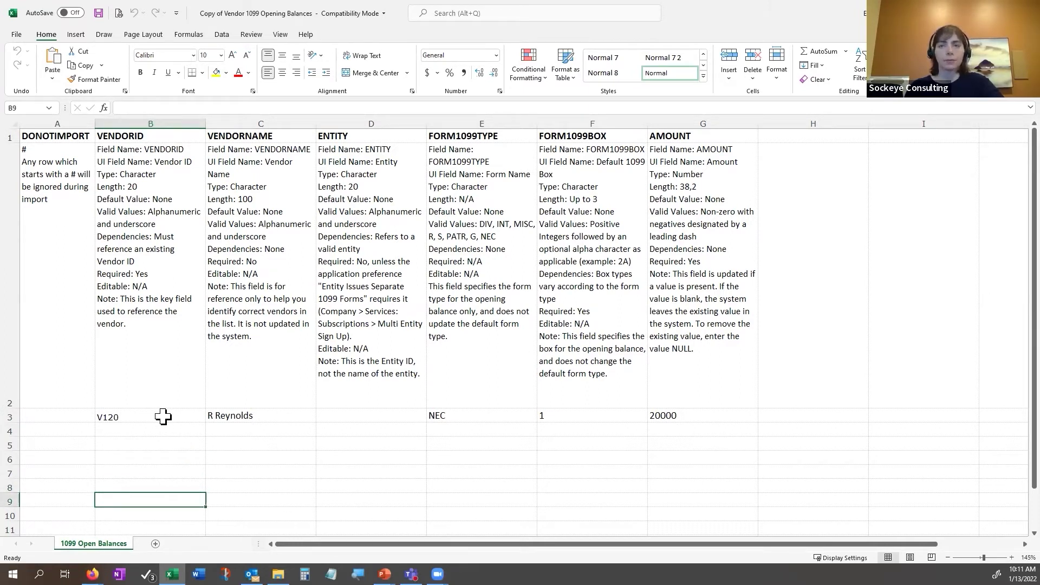
left_click_drag(158, 417, 157, 492)
left_click(287, 416)
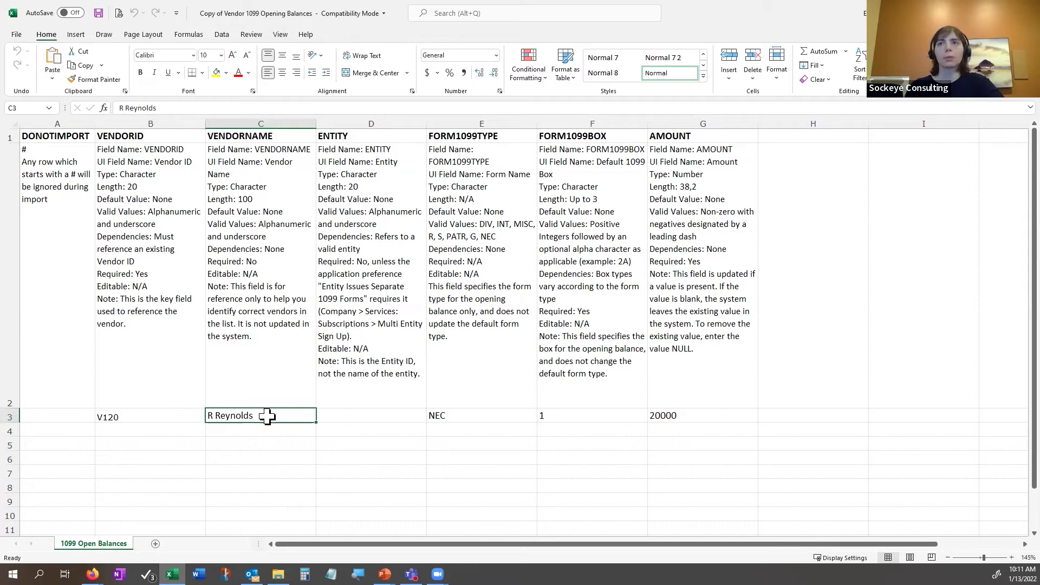
left_click_drag(516, 413, 667, 414)
left_click(691, 415)
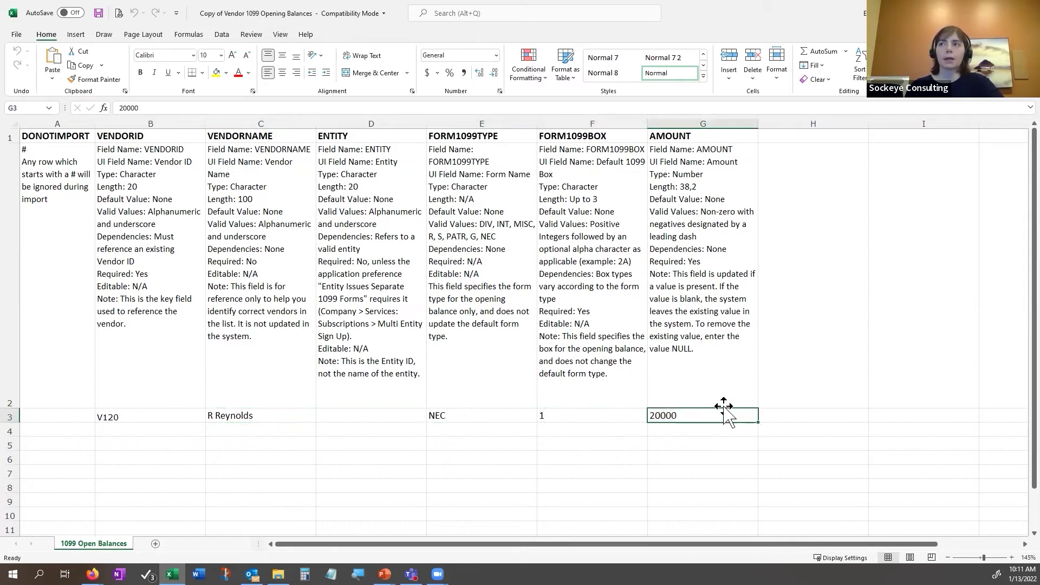
left_click(699, 445)
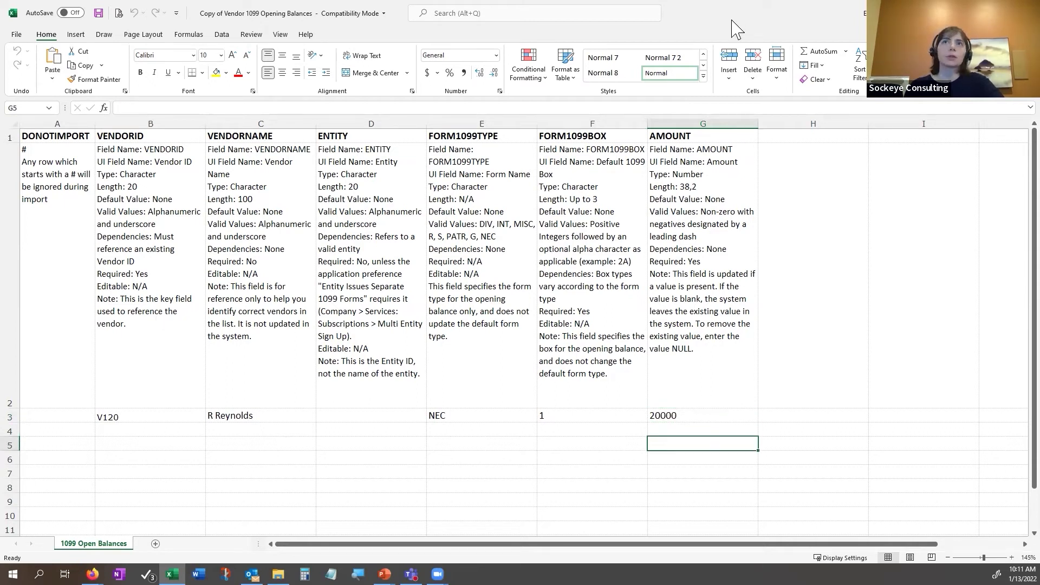
Switch back to Sage Intacct in the browser and open the Company Setup Checklist for importing data.
key("alt+Tab")
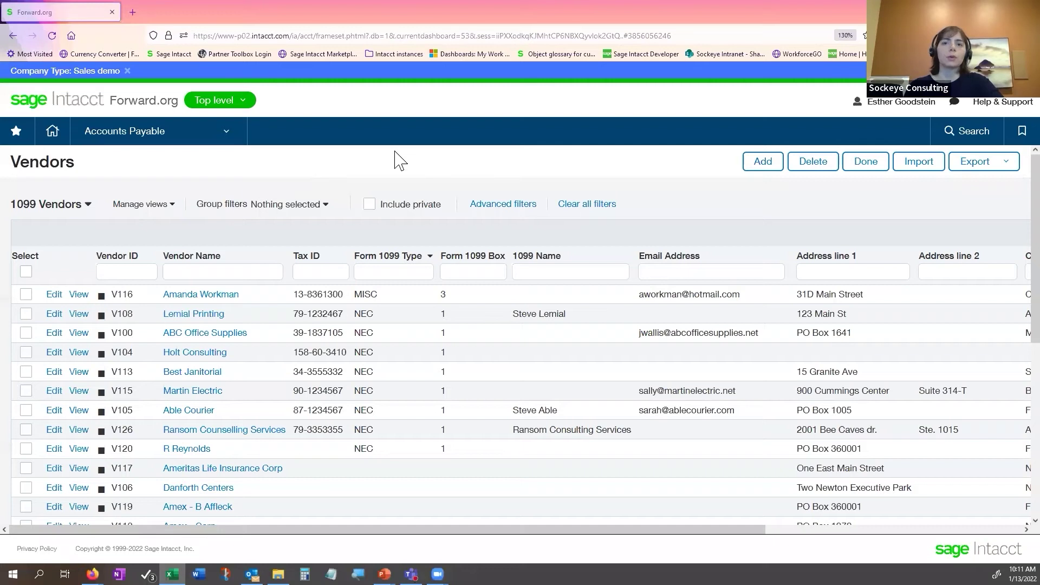
left_click(226, 132)
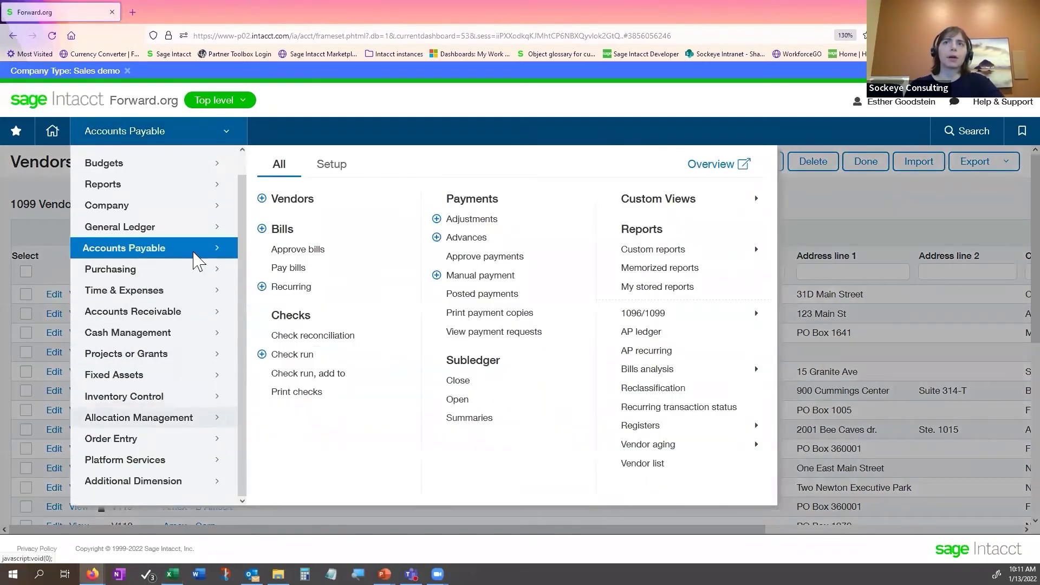
left_click(226, 205)
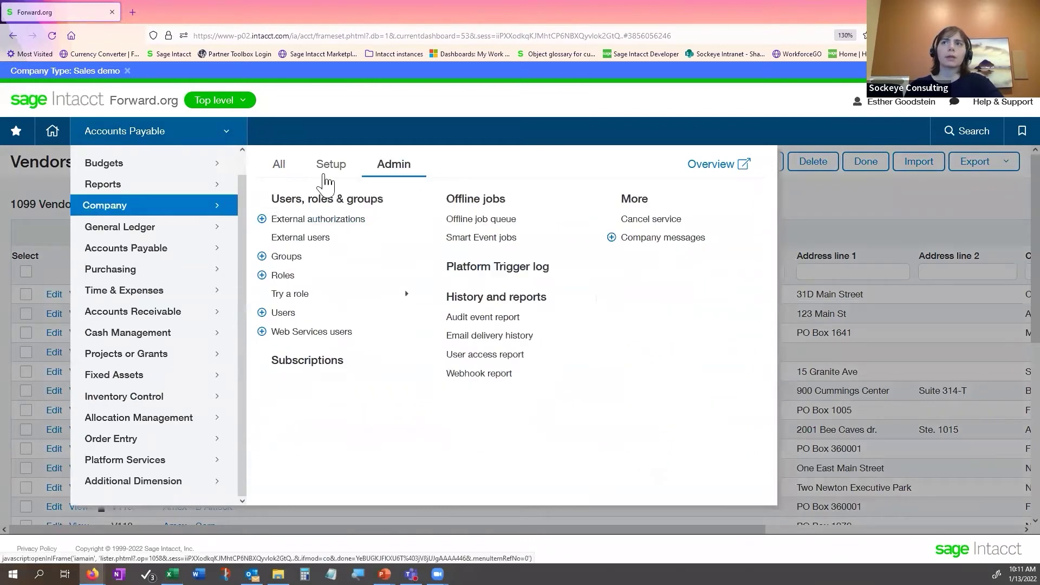
left_click(325, 176)
left_click(316, 259)
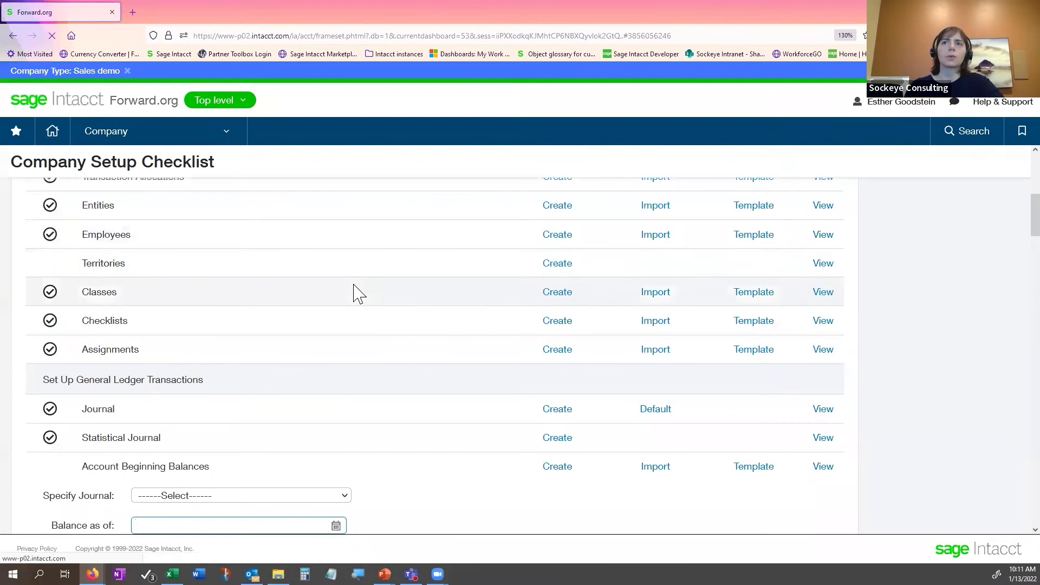
Open the Vendor 1099 Opening Balances import from the checklist's AP master list section.
scroll(353, 293, "down", 5)
scroll(356, 293, "down", 4)
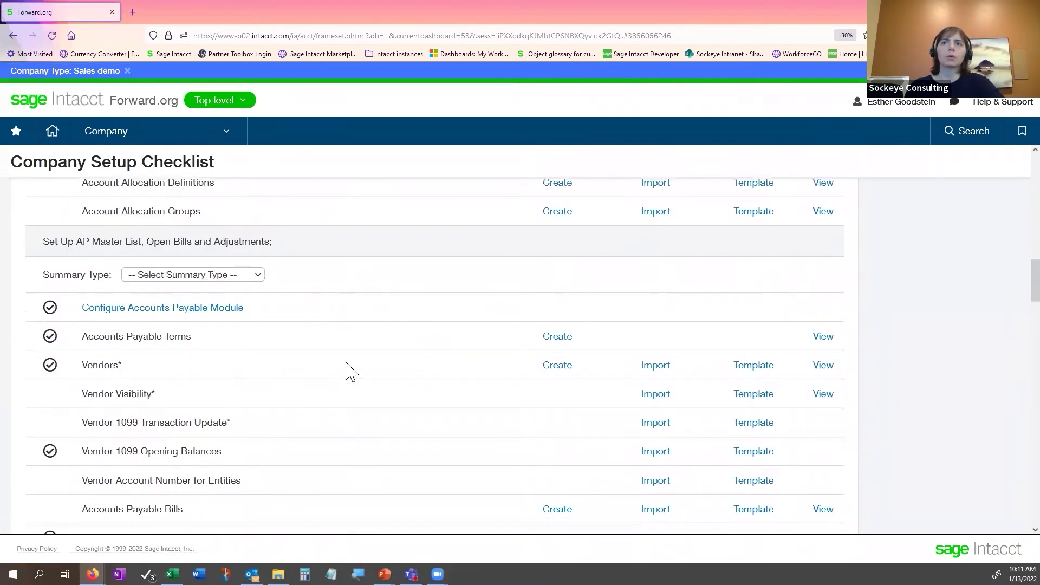
left_click_drag(83, 453, 222, 460)
left_click(646, 434)
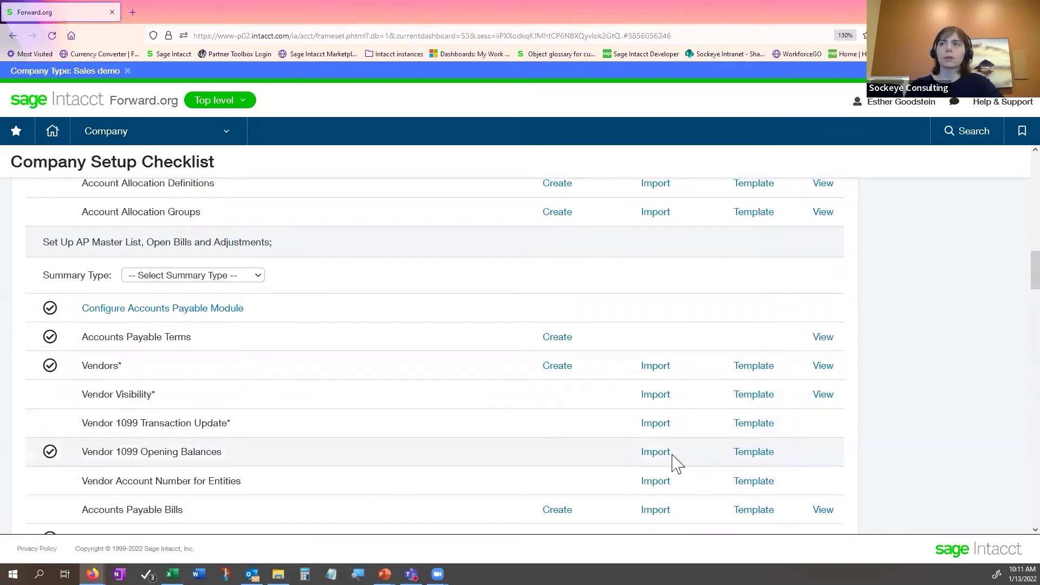
left_click(656, 454)
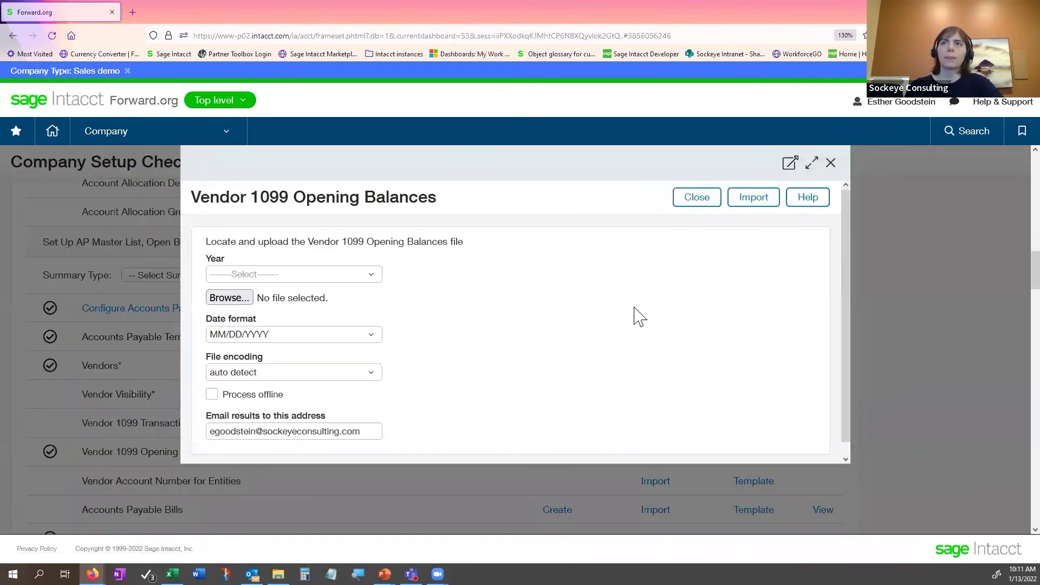
Try year 2021 for the Vendor 1099 Opening Balances import, and close the import form without uploading a file.
left_click(378, 288)
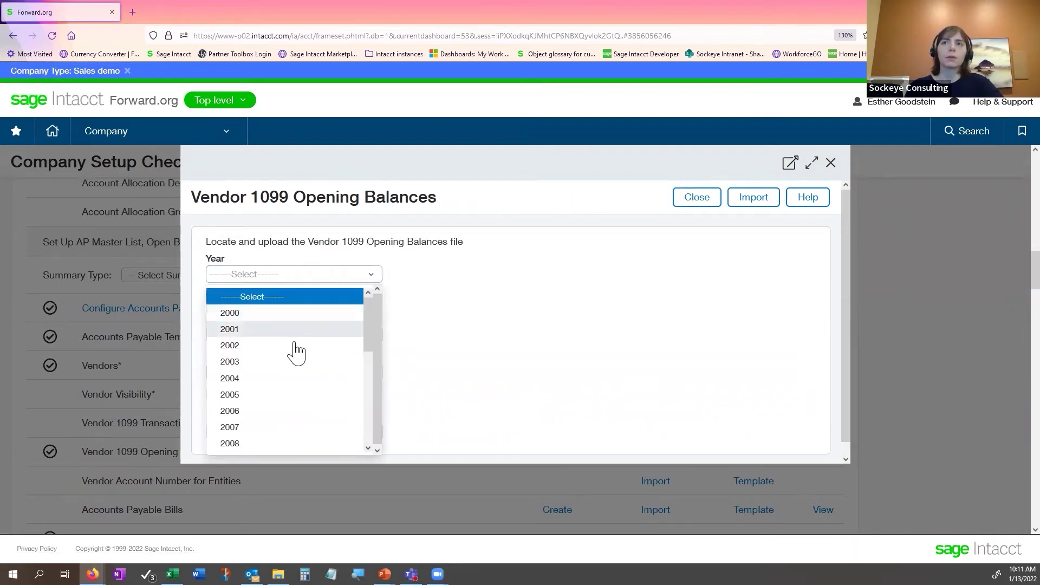
scroll(295, 347, "down", 5)
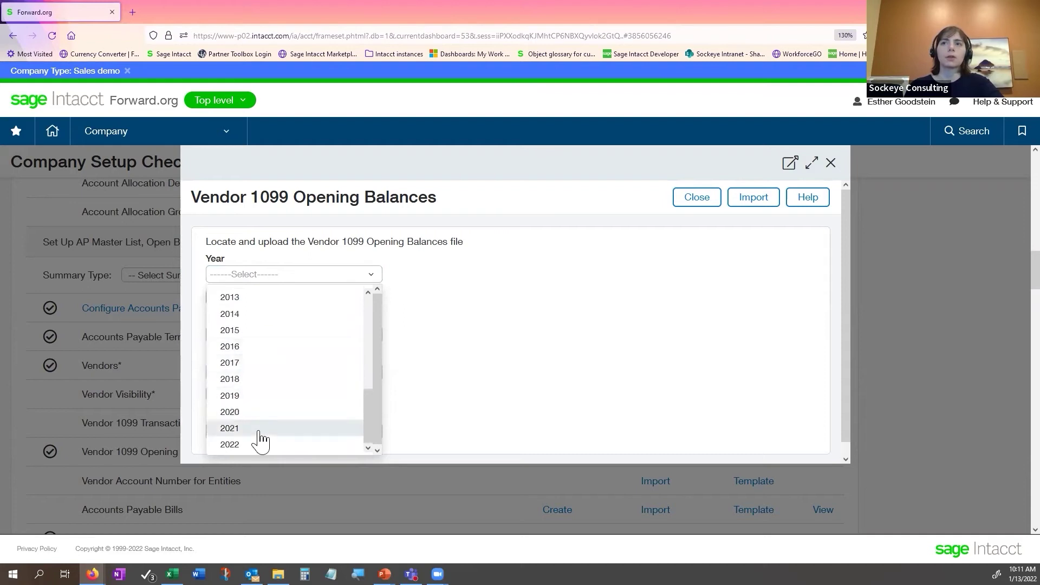
left_click(261, 436)
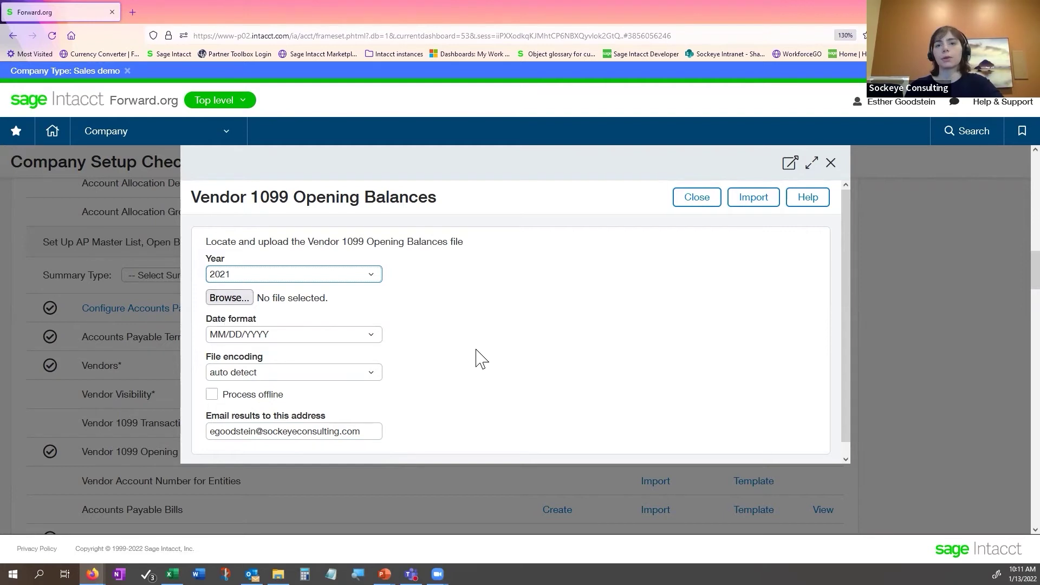
left_click(509, 297)
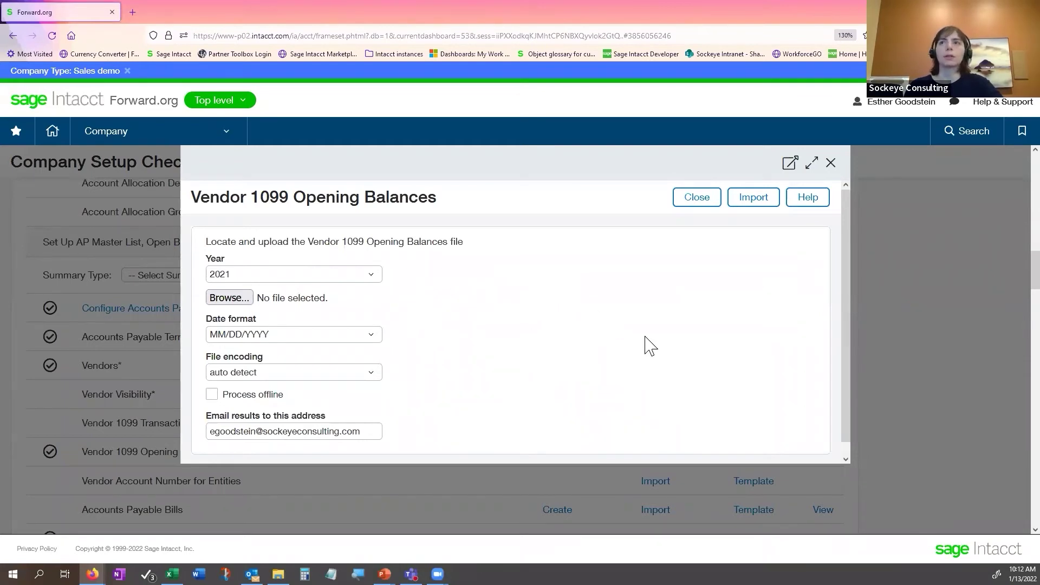
left_click(830, 164)
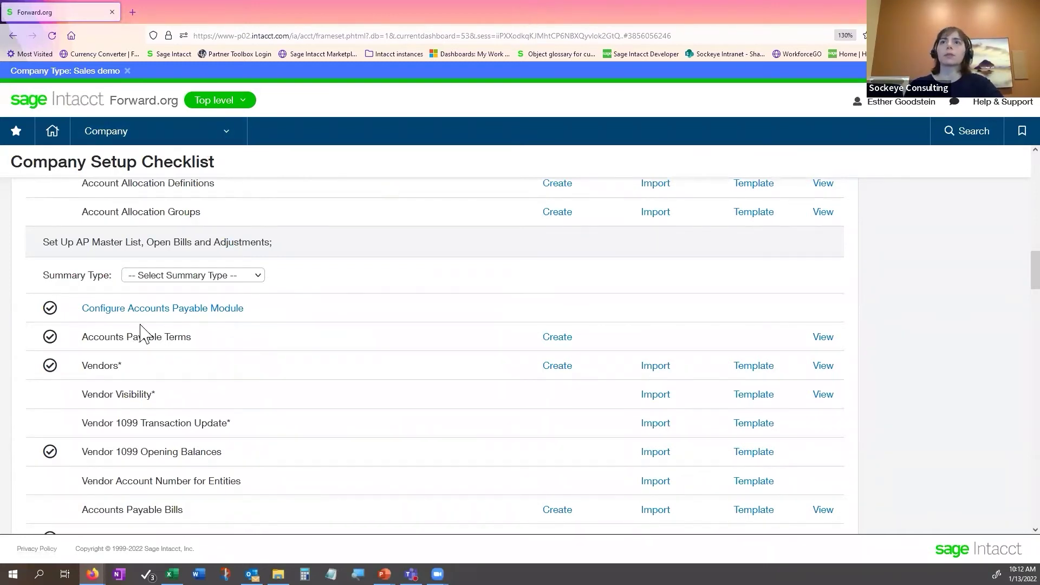
Switch to the PowerPoint slide show and advance to the Run 1099 Reports slide.
key("alt+Tab")
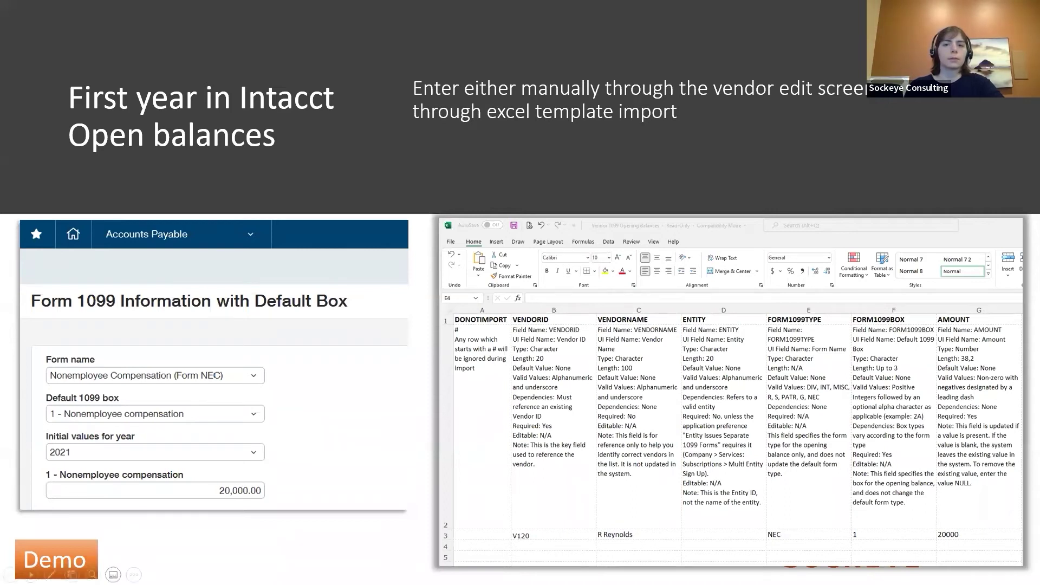
key("Right")
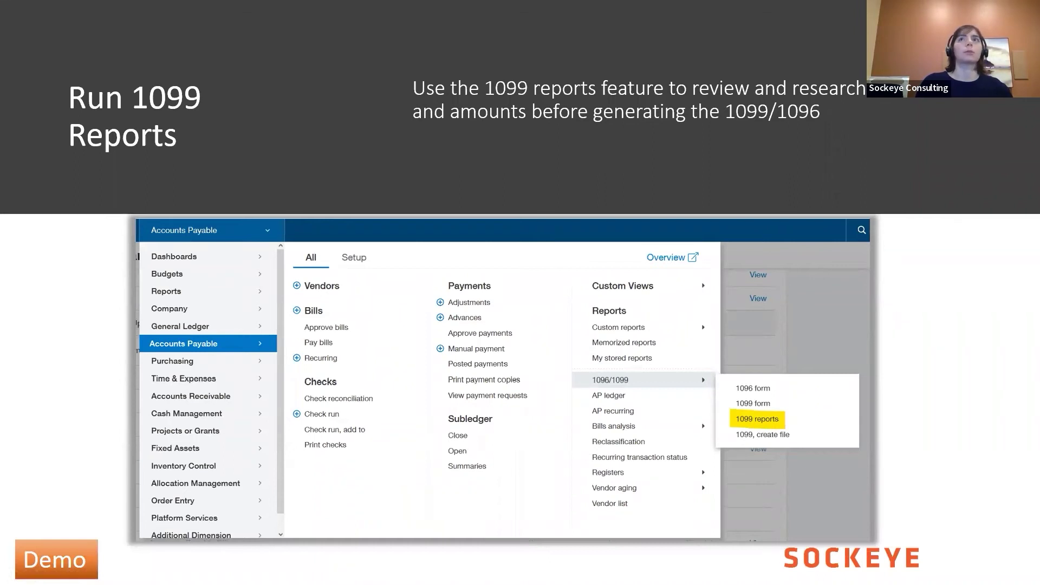
Switch back to Sage Intacct and open the 1099 reports of Accounts Payable.
key("alt+Tab")
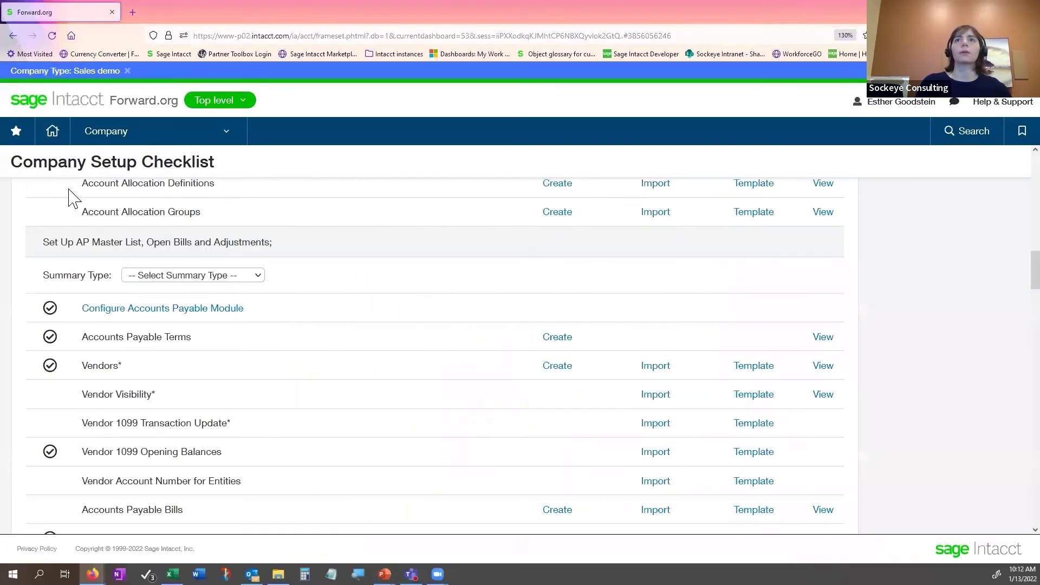
left_click(171, 132)
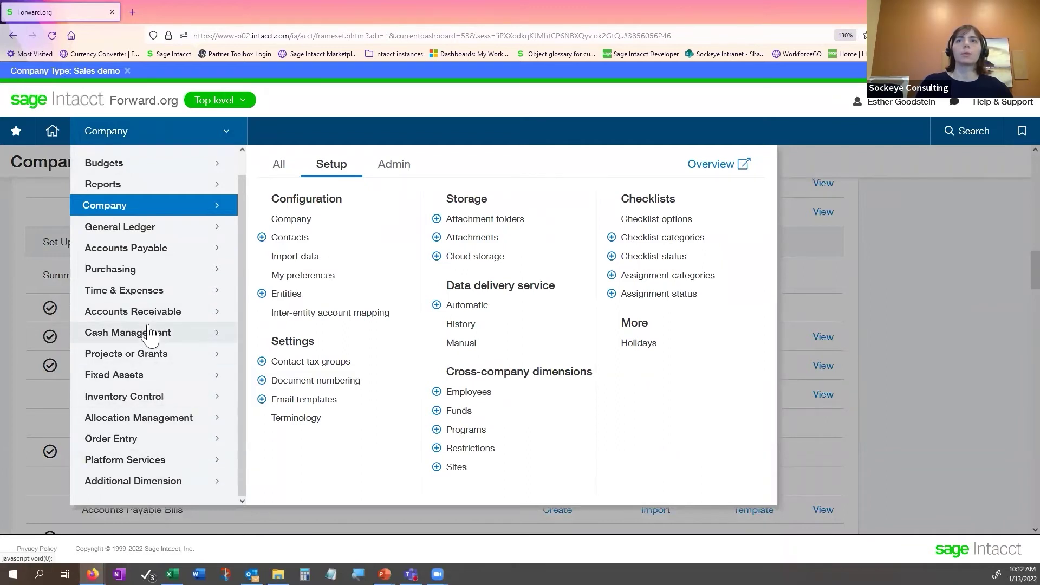
left_click(173, 248)
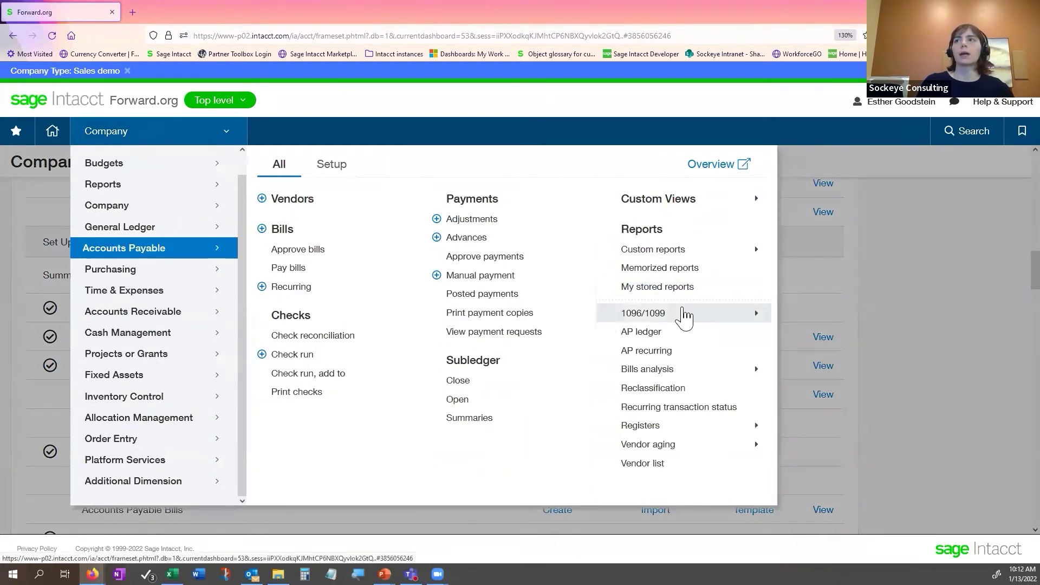
mouse_move(684, 315)
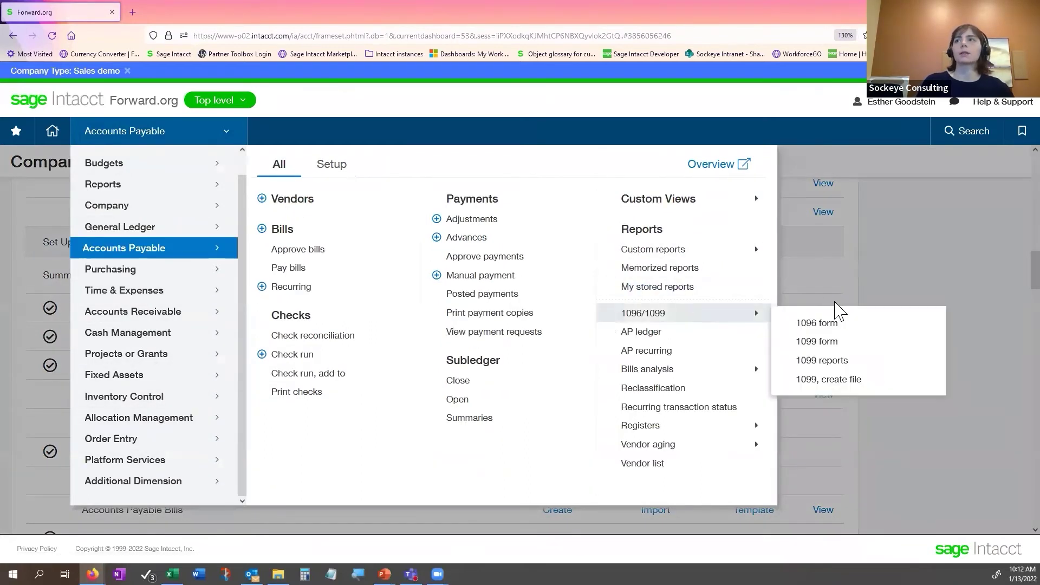
left_click(822, 360)
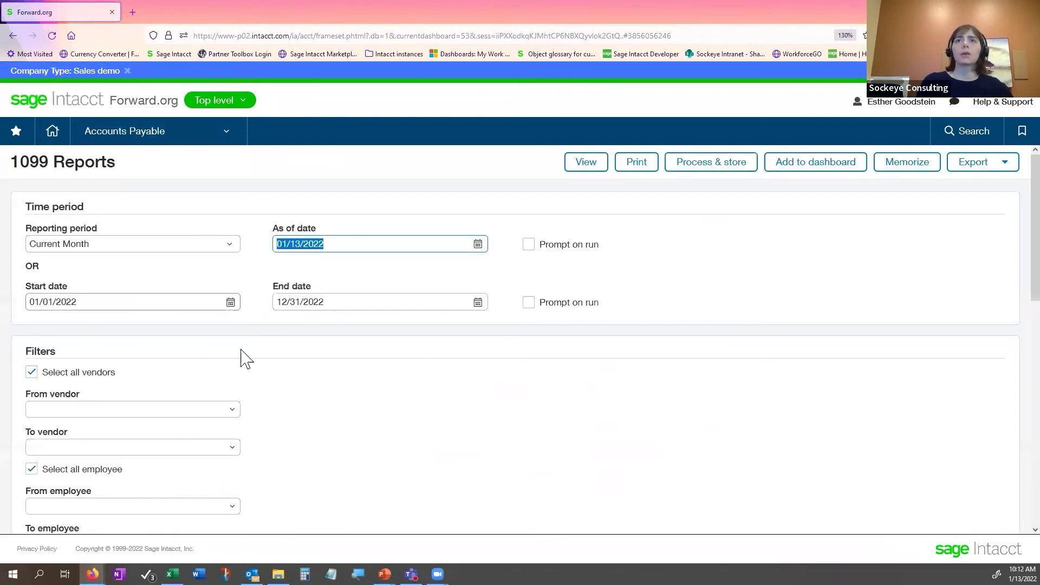
Set the 1099 report's start date to 01/01/2021 and end date to 12/31/2021, leaving the reporting period at Current Month.
left_click(99, 303)
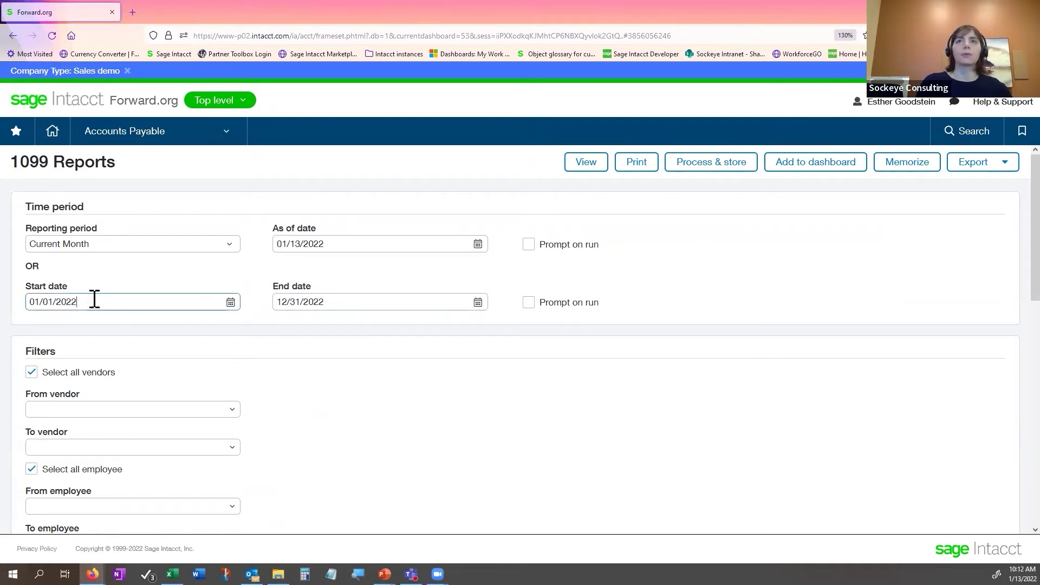
key("BackSpace")
type("1")
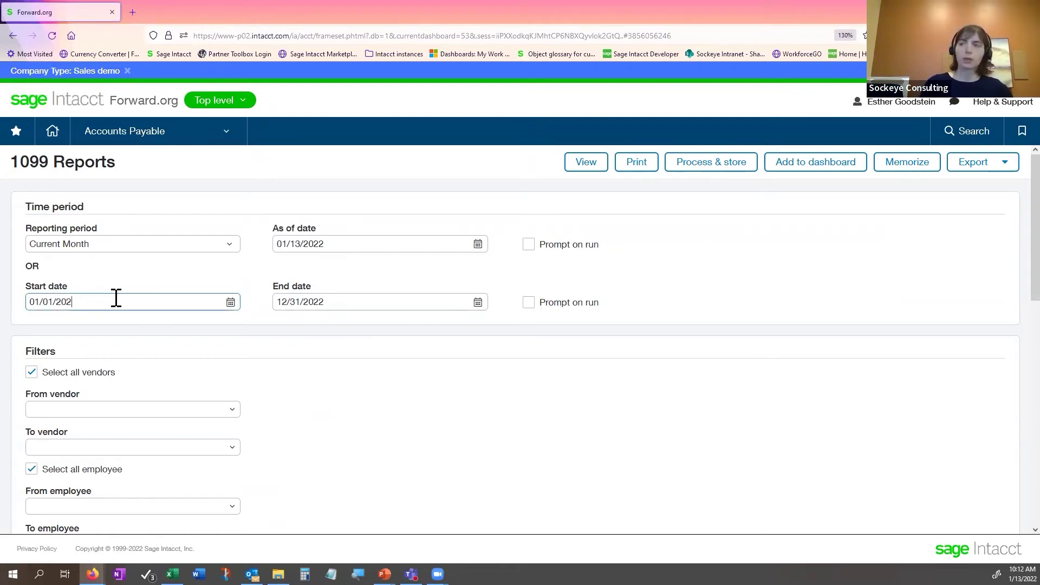
left_click(363, 306)
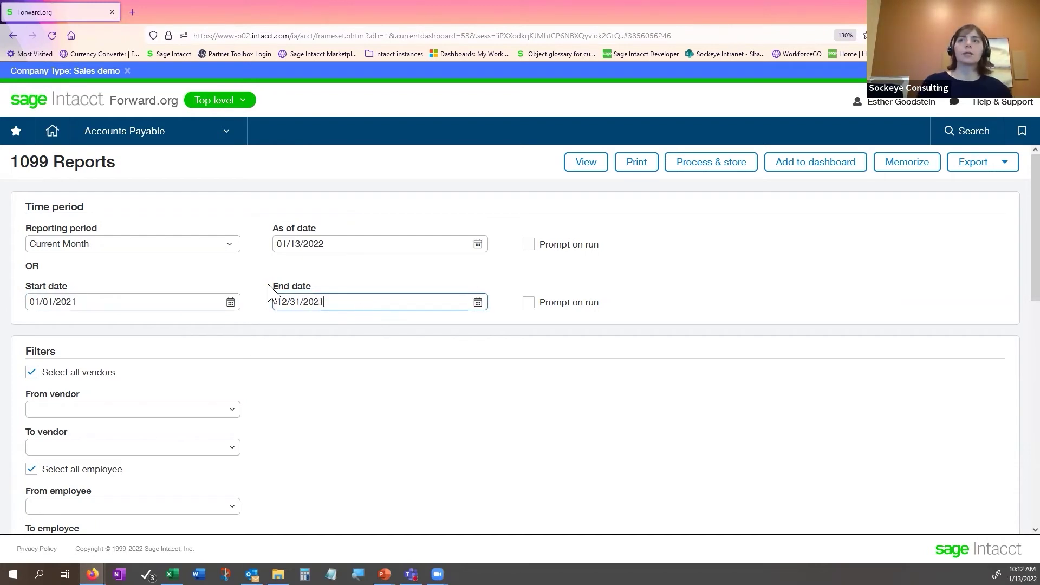
left_click(172, 256)
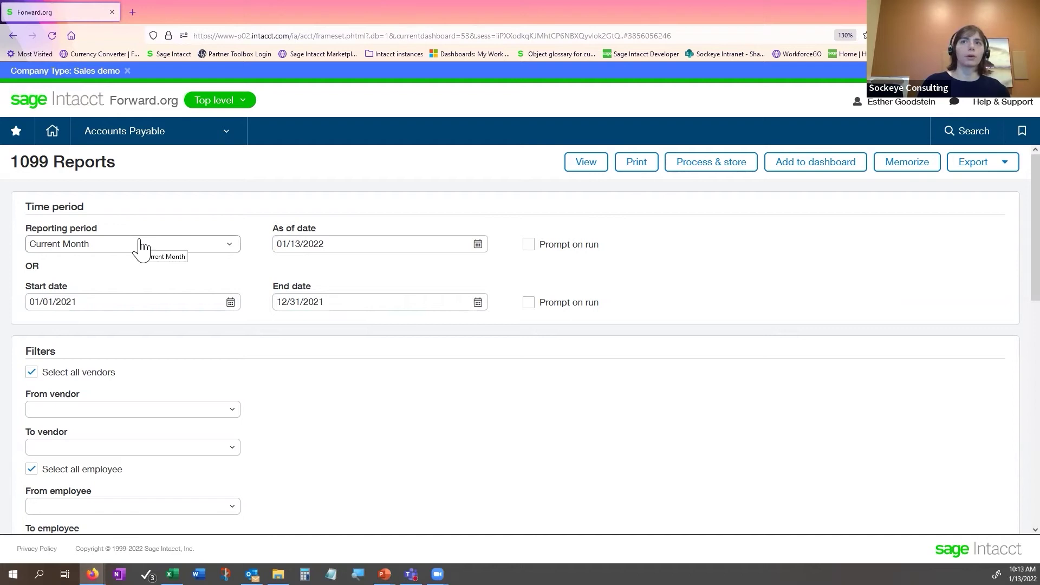
left_click(229, 244)
left_click(217, 244)
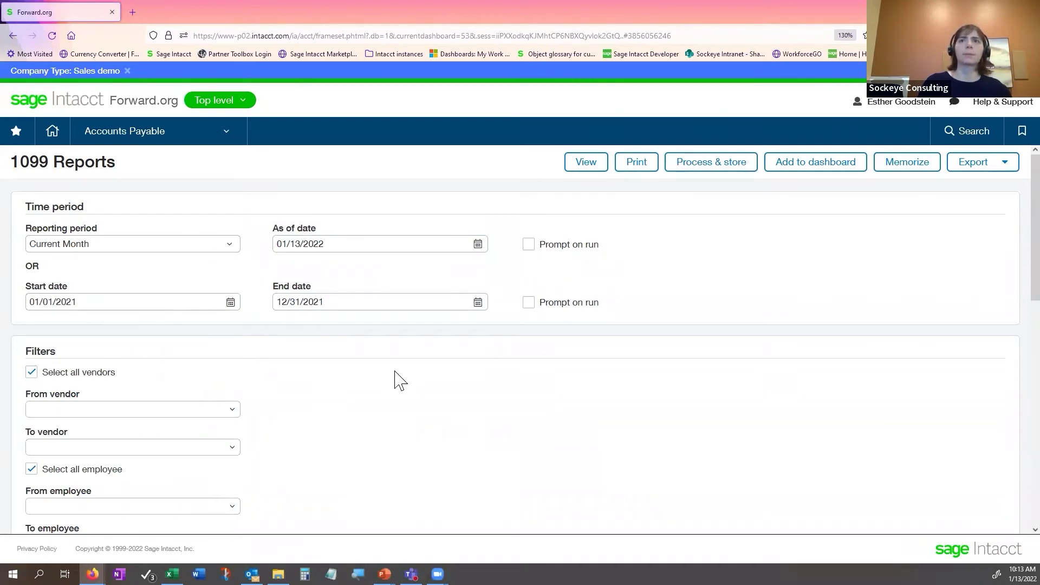
Clear the select-all-vendors filter and open the From vendor choices without picking a vendor.
scroll(405, 349, "down", 2)
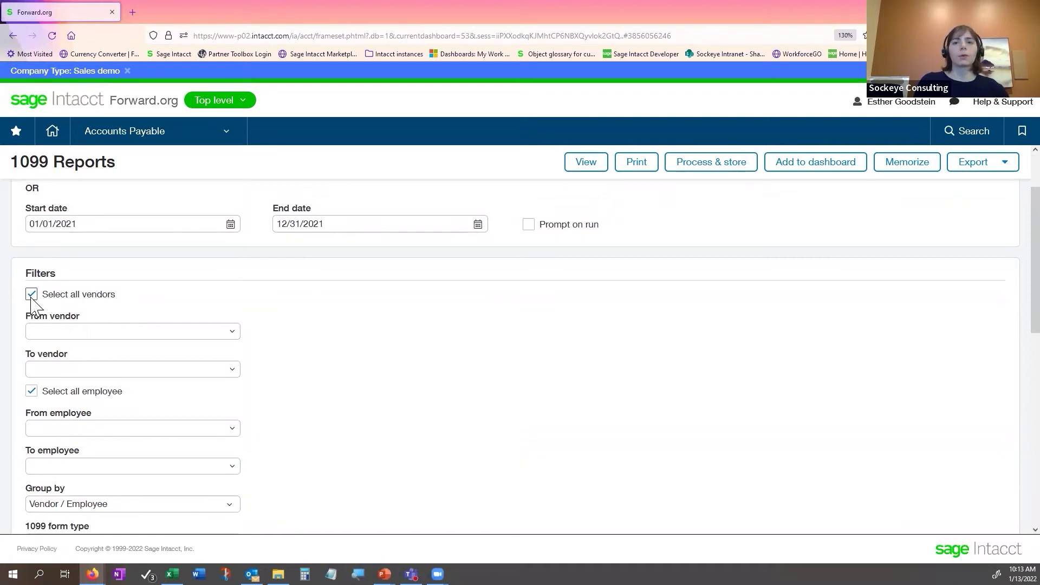
left_click(233, 337)
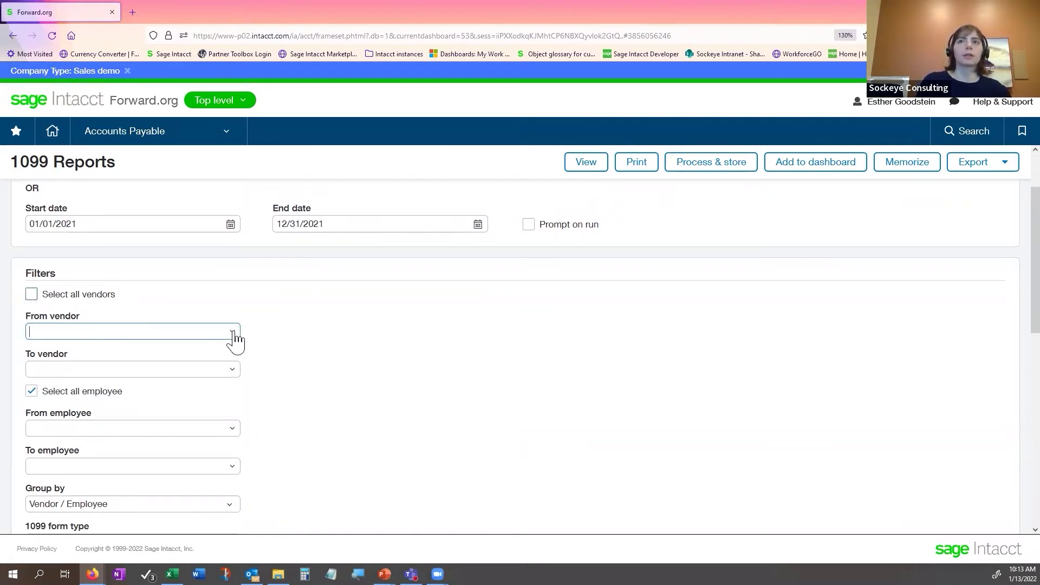
left_click(163, 306)
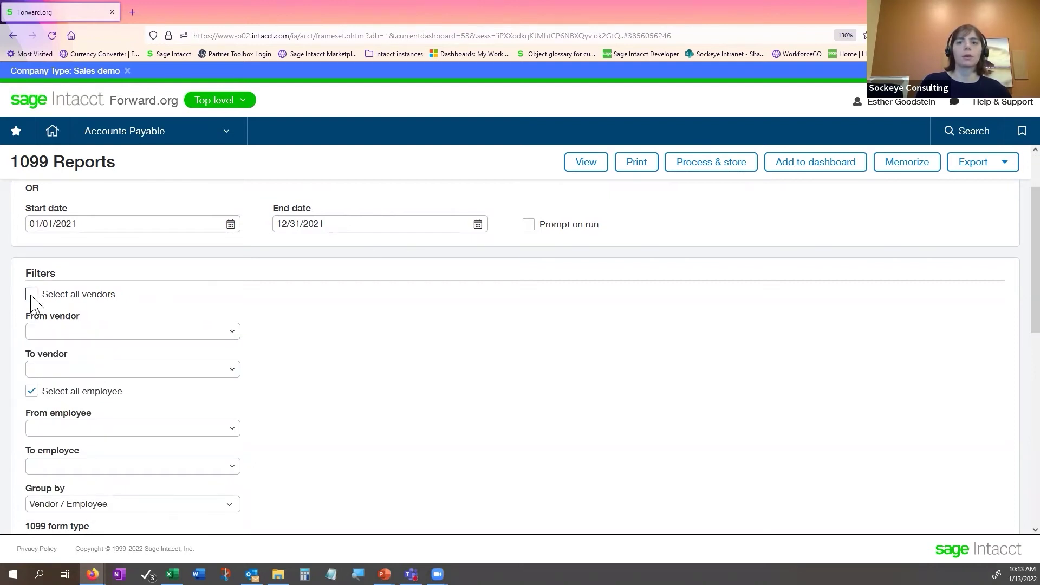
Review the Group by choices and the selected 1099 form types, keeping the grouping at Vendor / Employee.
scroll(316, 336, "down", 3)
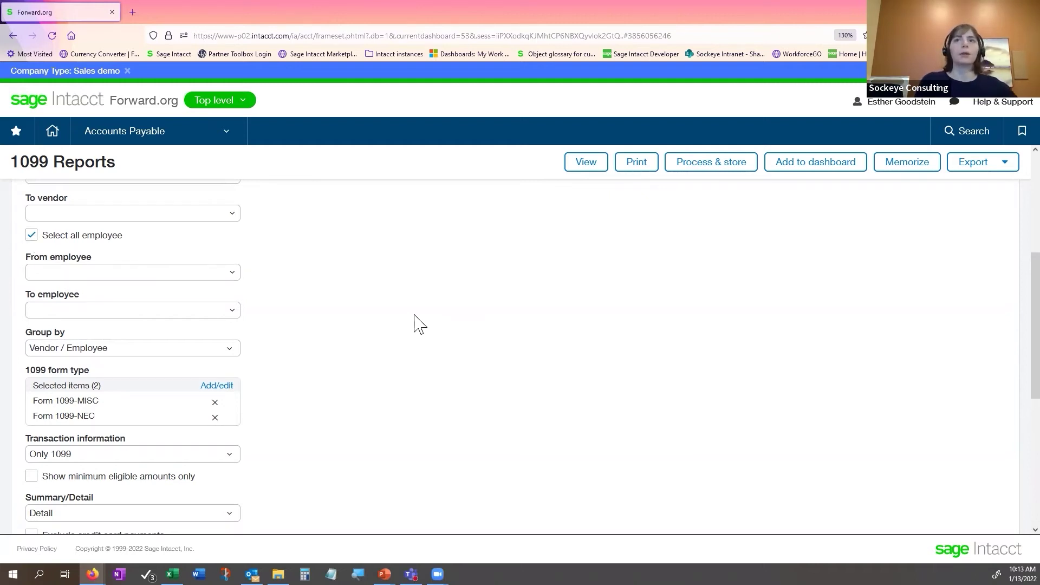
scroll(410, 323, "down", 2)
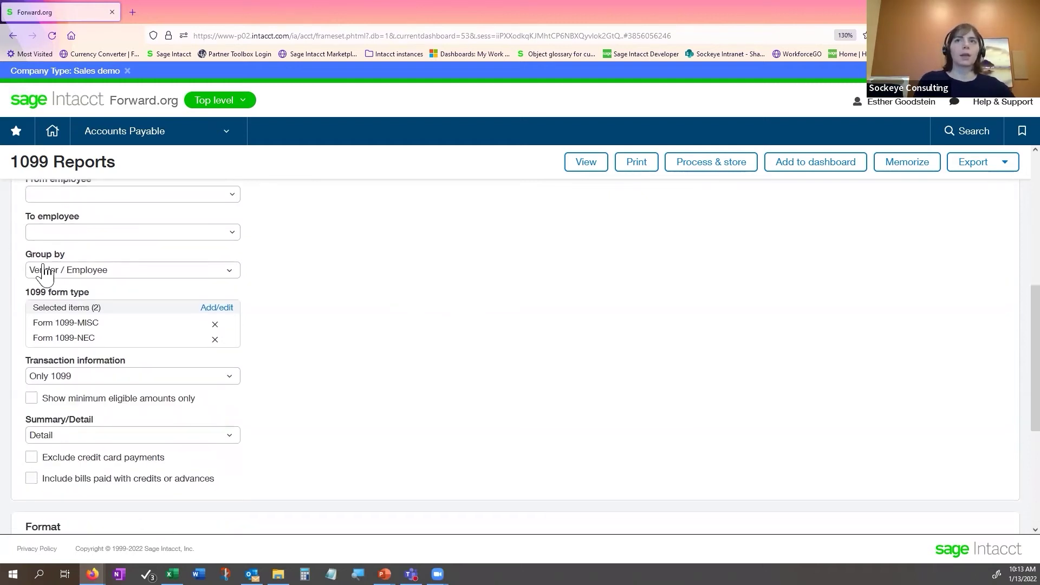
left_click(232, 272)
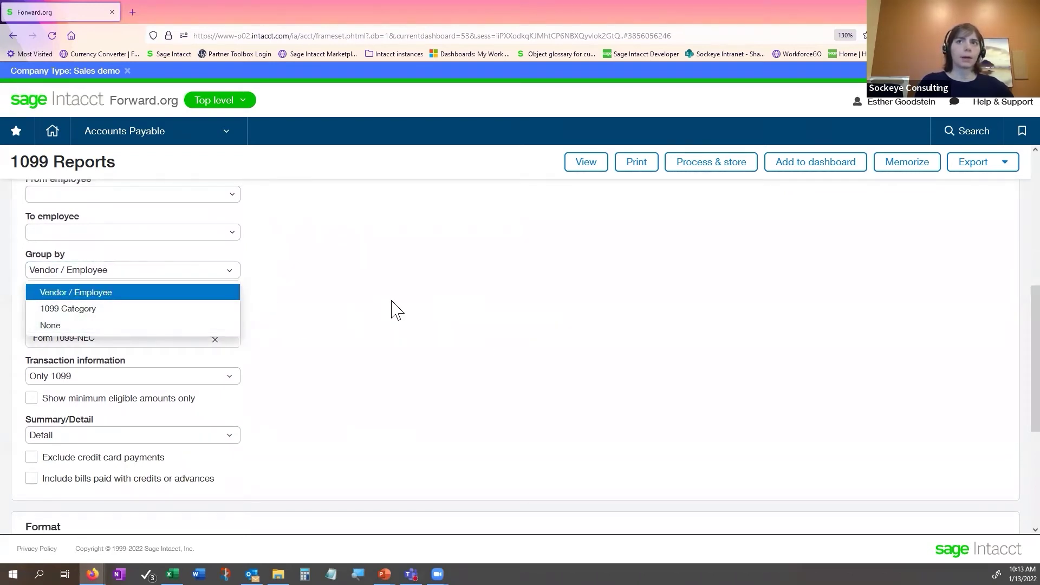
left_click(437, 281)
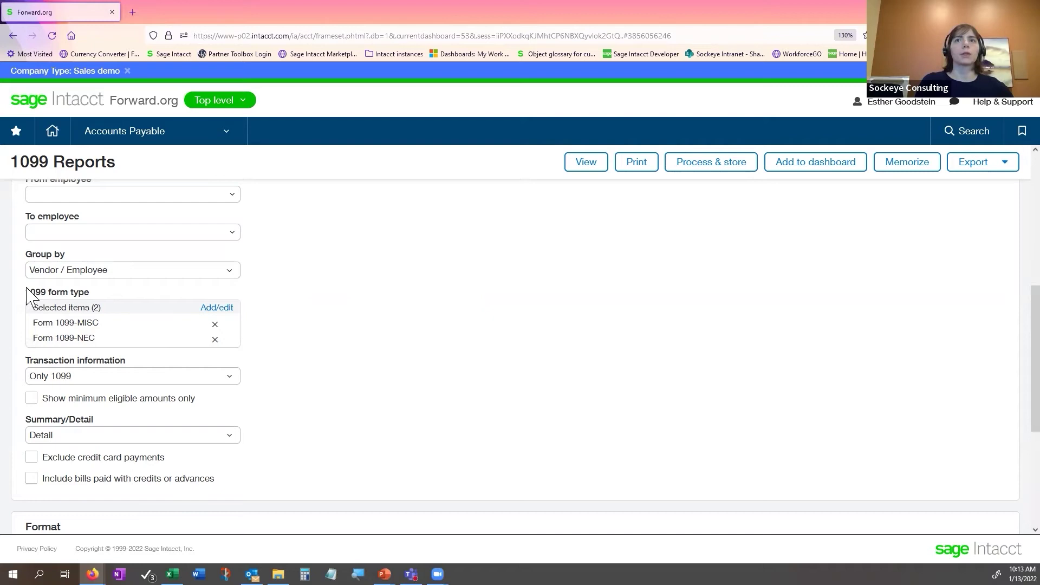
left_click(217, 307)
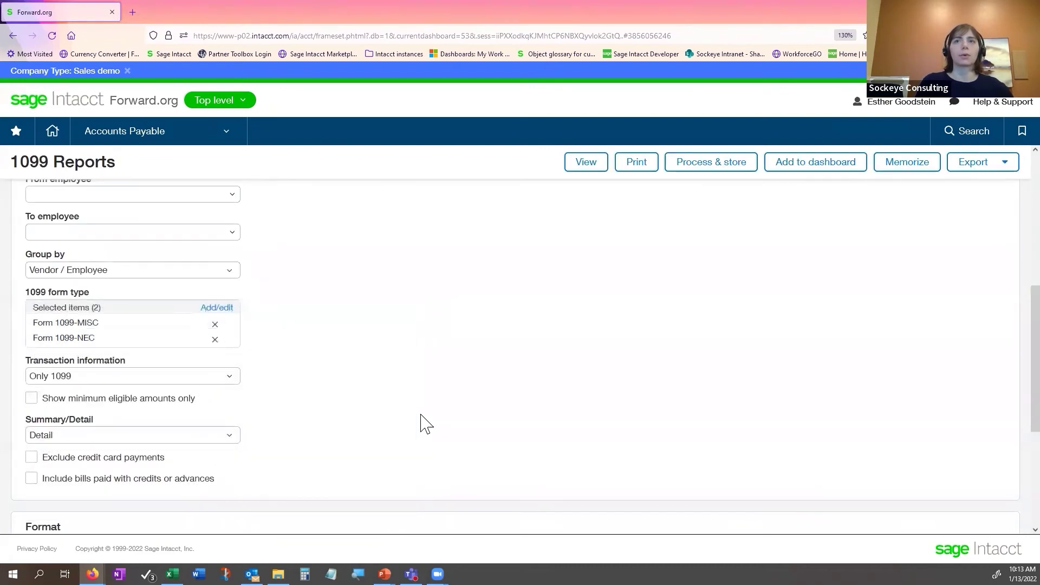
Review the Transaction information choices and the minimum eligible amounts option, keeping Only 1099.
scroll(85, 304, "down", 2)
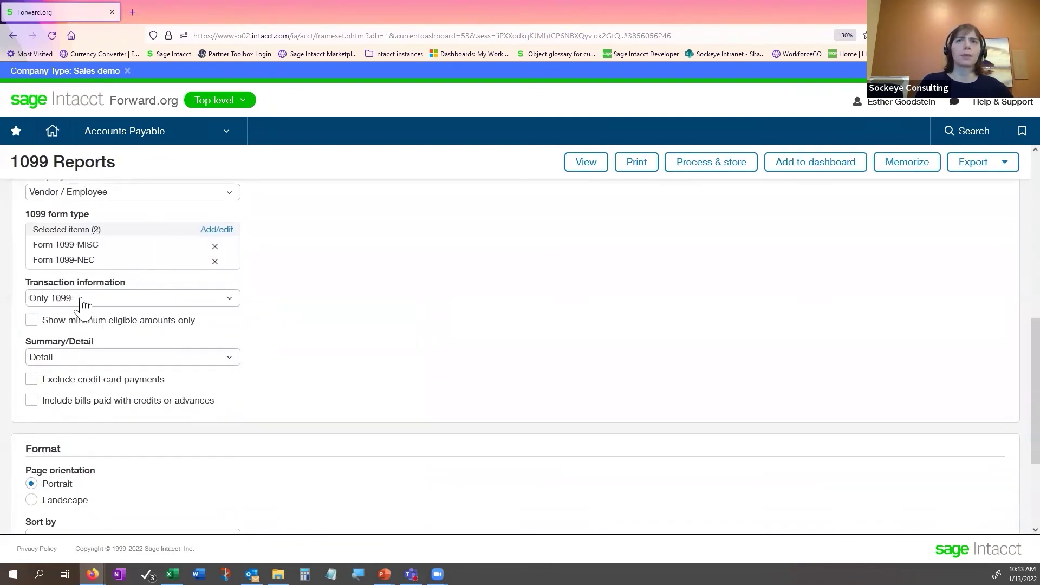
left_click(230, 302)
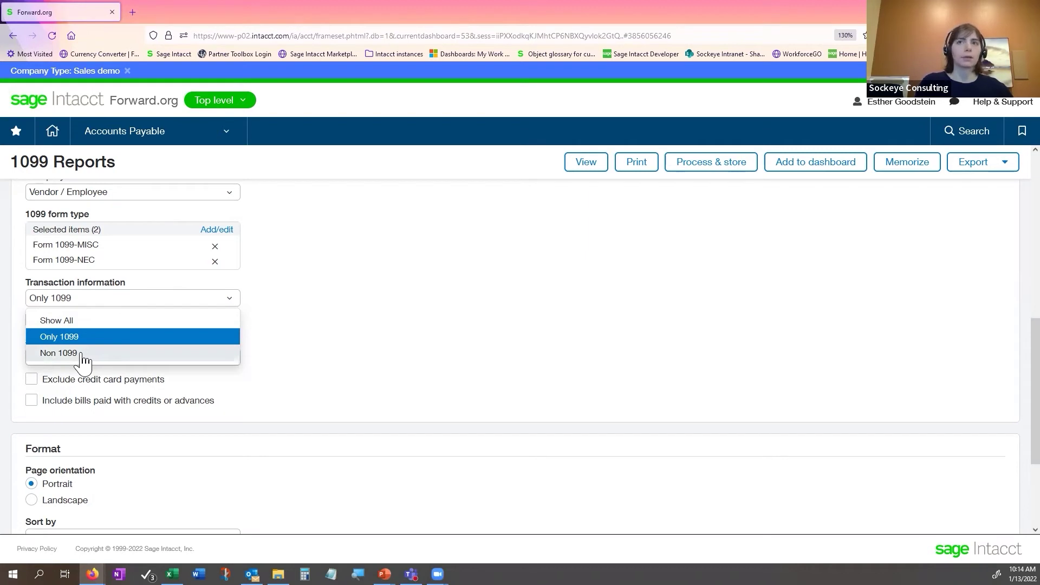
left_click(363, 364)
left_click_drag(201, 324, 44, 329)
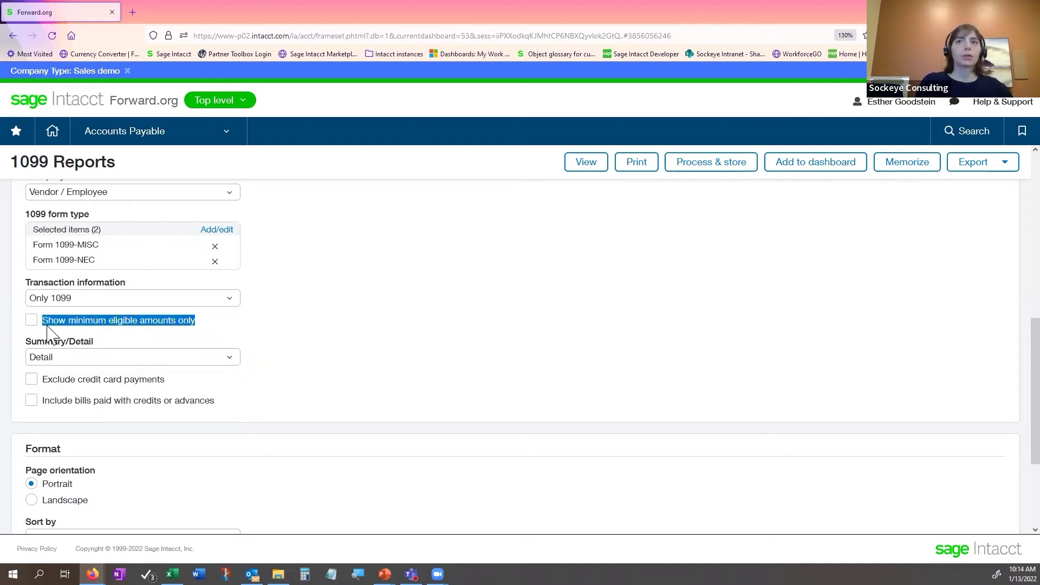
left_click(390, 365)
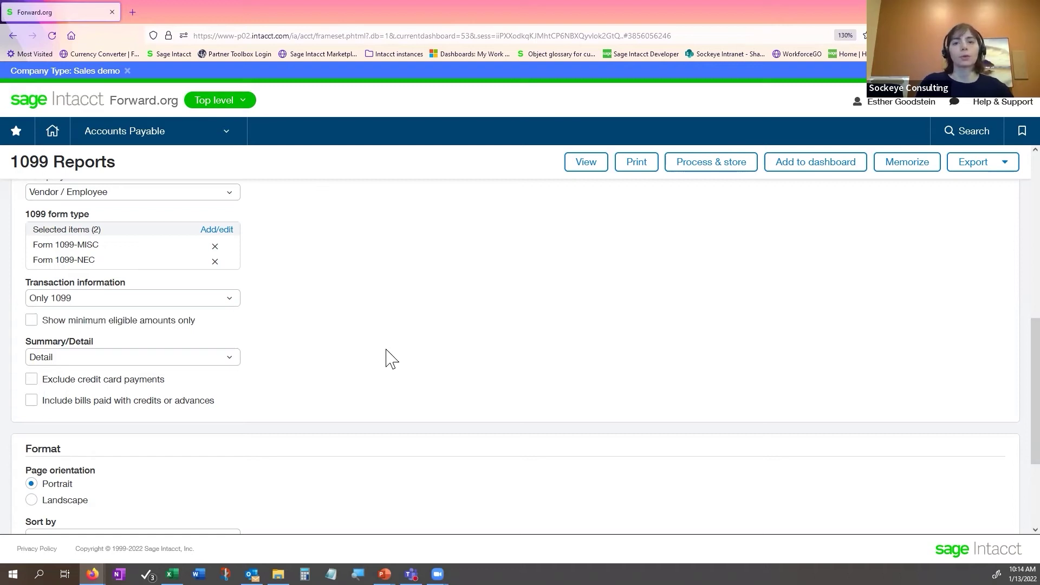
Review the Summary/Detail choices, keeping Detail, and look over the report's format and title settings.
scroll(429, 372, "down", 3)
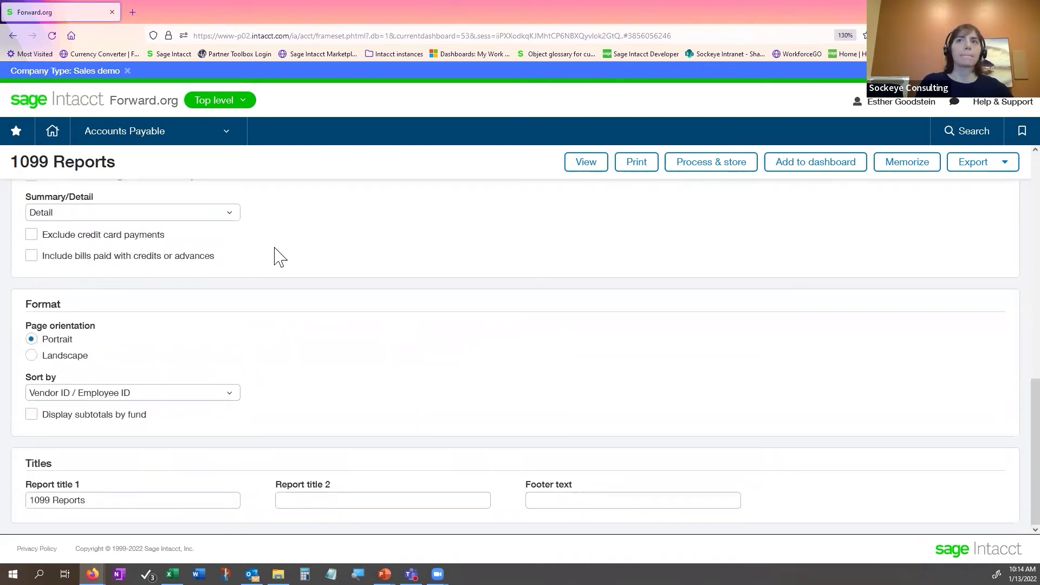
left_click(233, 217)
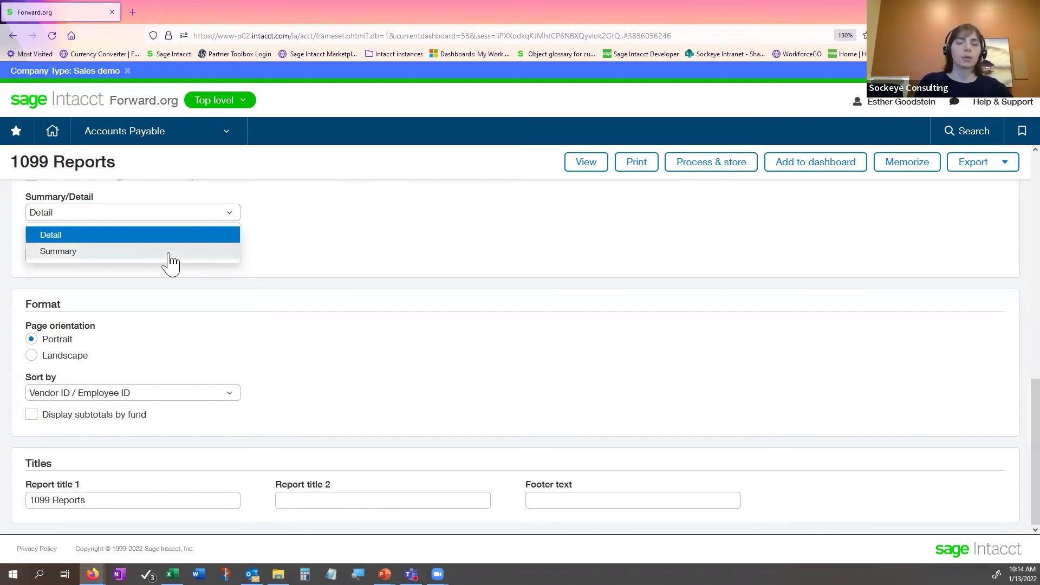
left_click(434, 261)
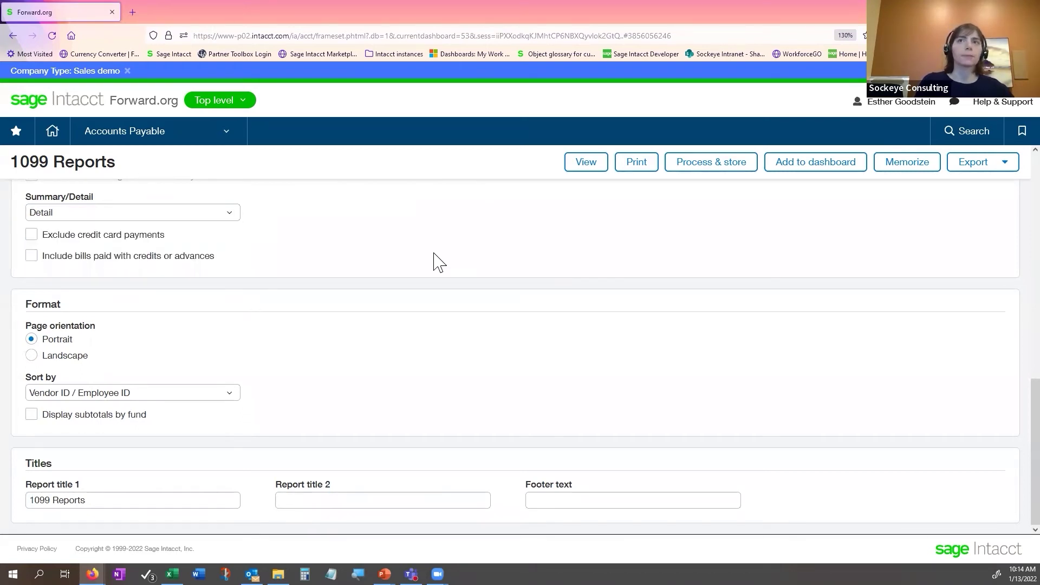
scroll(87, 304, "up", 2)
scroll(87, 305, "up", 1)
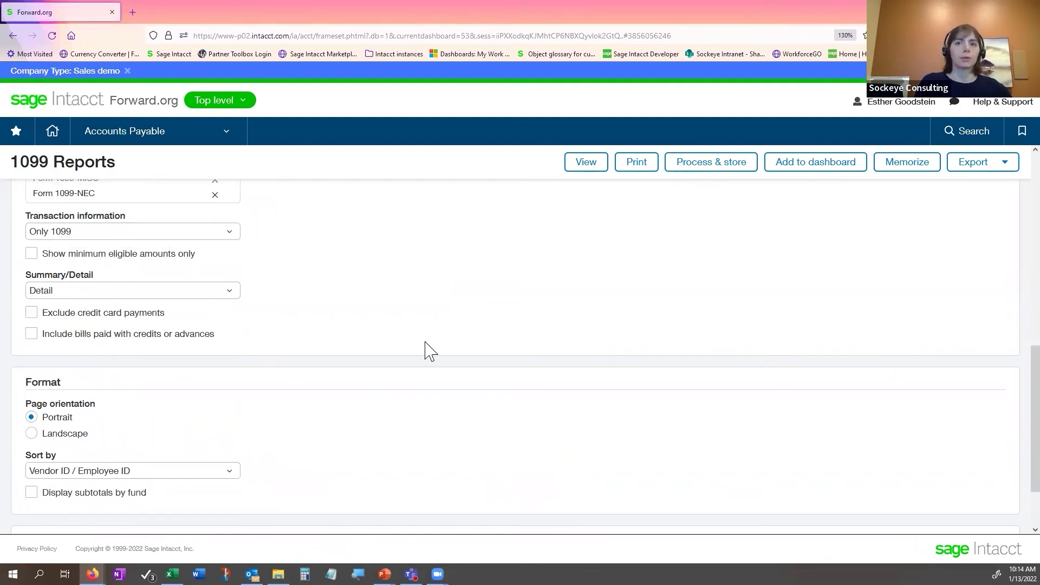
scroll(443, 349, "down", 3)
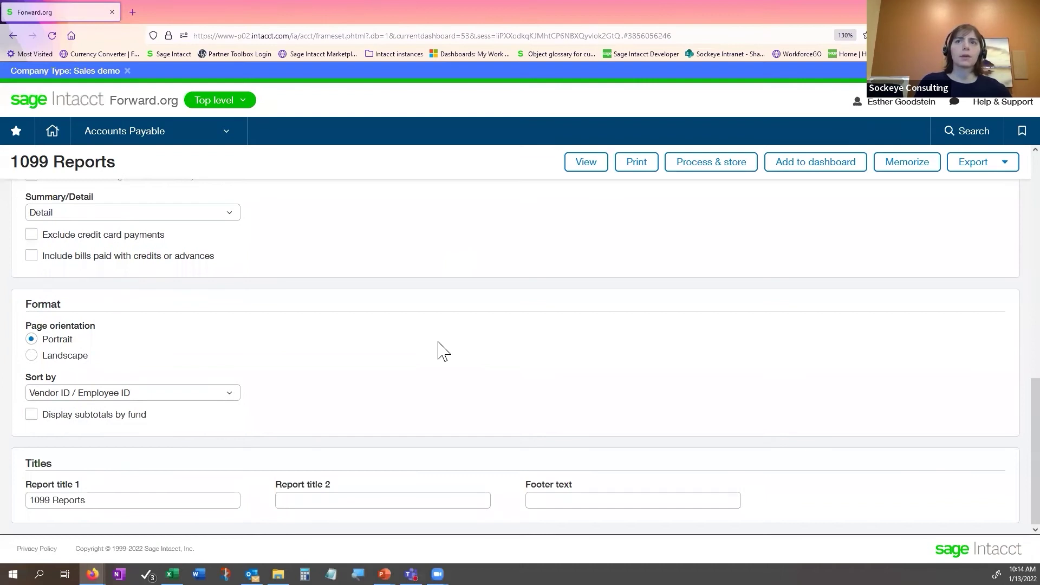
View the 1099 report on screen and examine the paid amounts on the Initial Values 1099-NEC lines.
scroll(598, 288, "up", 10)
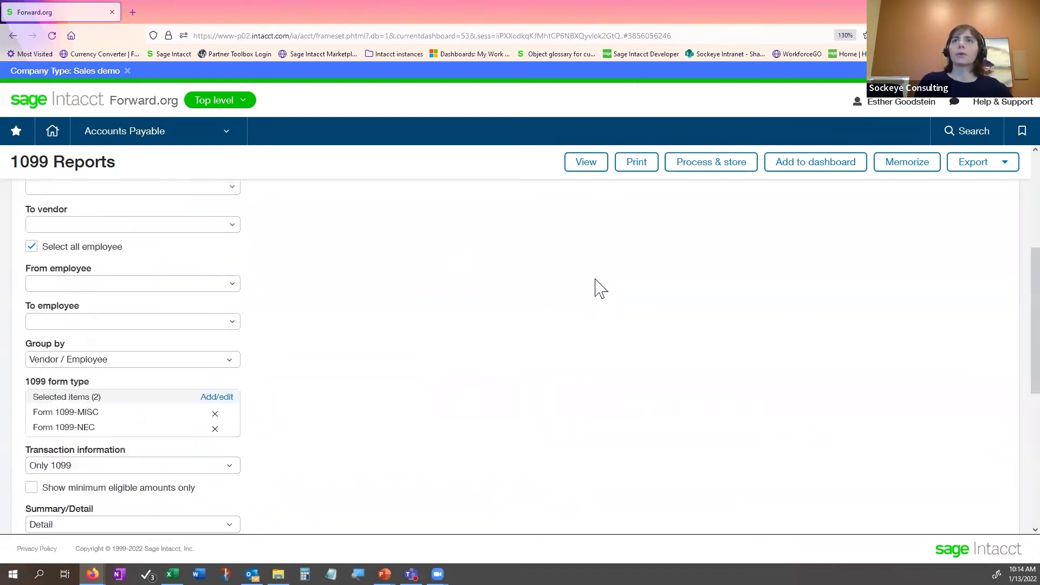
left_click(602, 172)
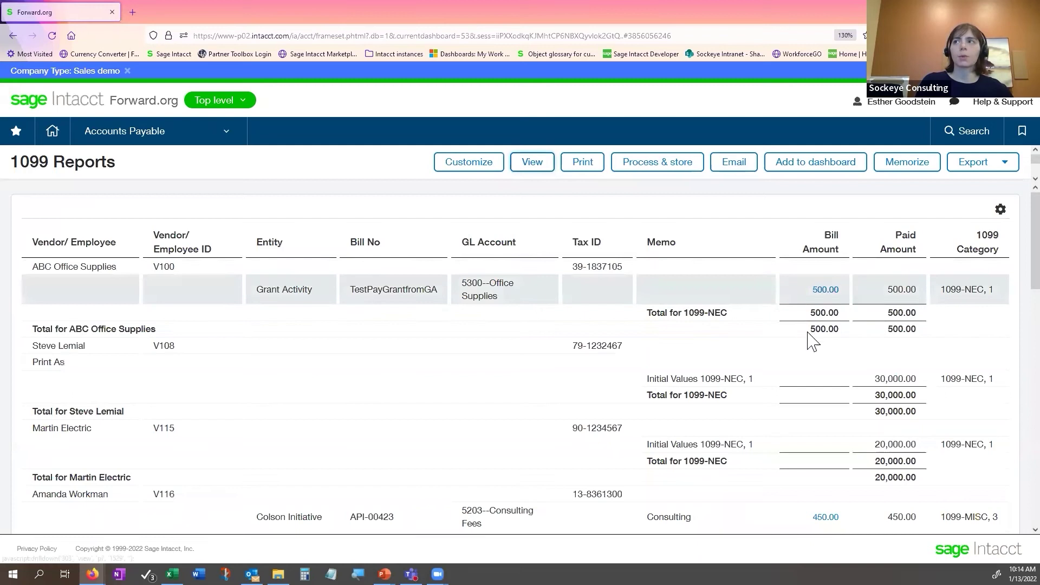
scroll(133, 271, "down", 2)
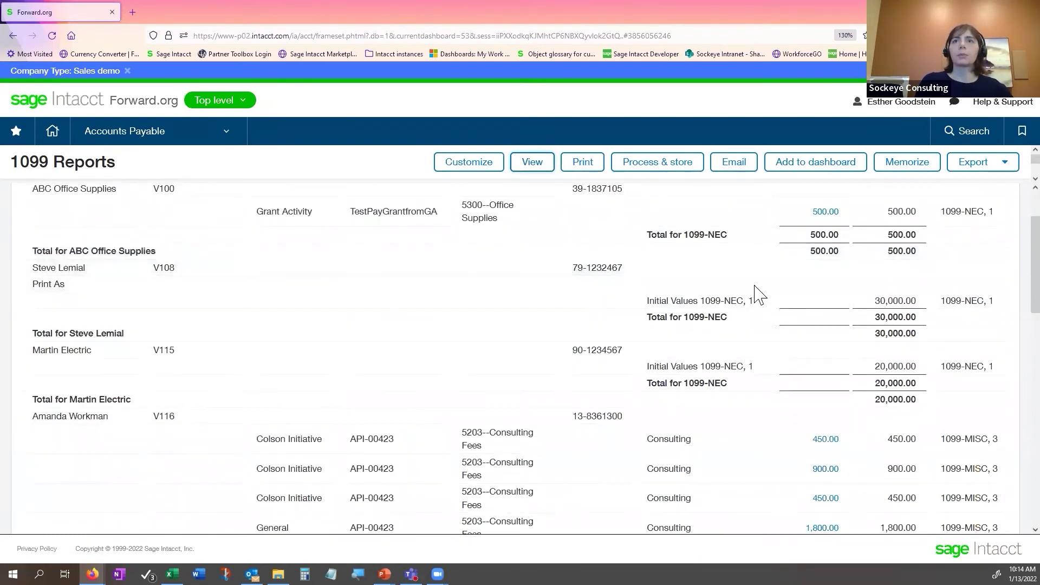
left_click_drag(873, 304, 933, 301)
left_click(855, 308)
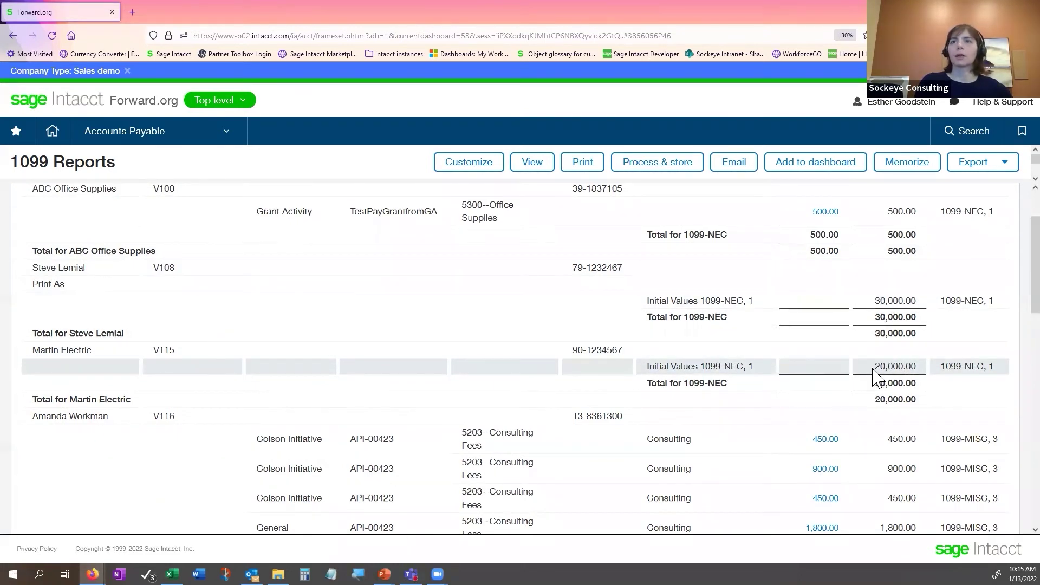
Examine the vendors' bill lines in the 1099 report, drilling into a Ransom Counselling Services bill and closing it.
scroll(888, 336, "down", 2)
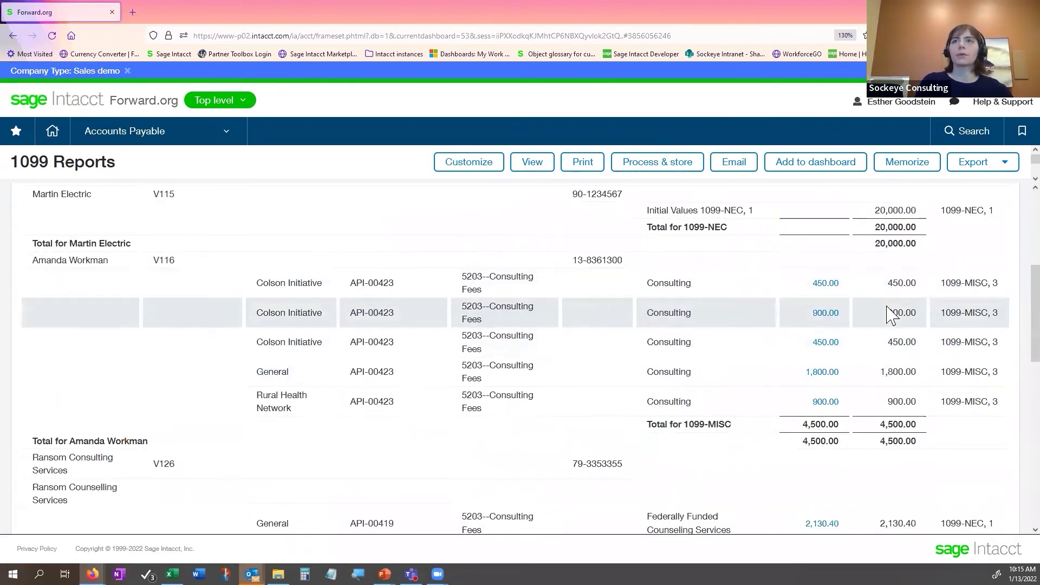
scroll(891, 312, "down", 1)
scroll(856, 413, "down", 8)
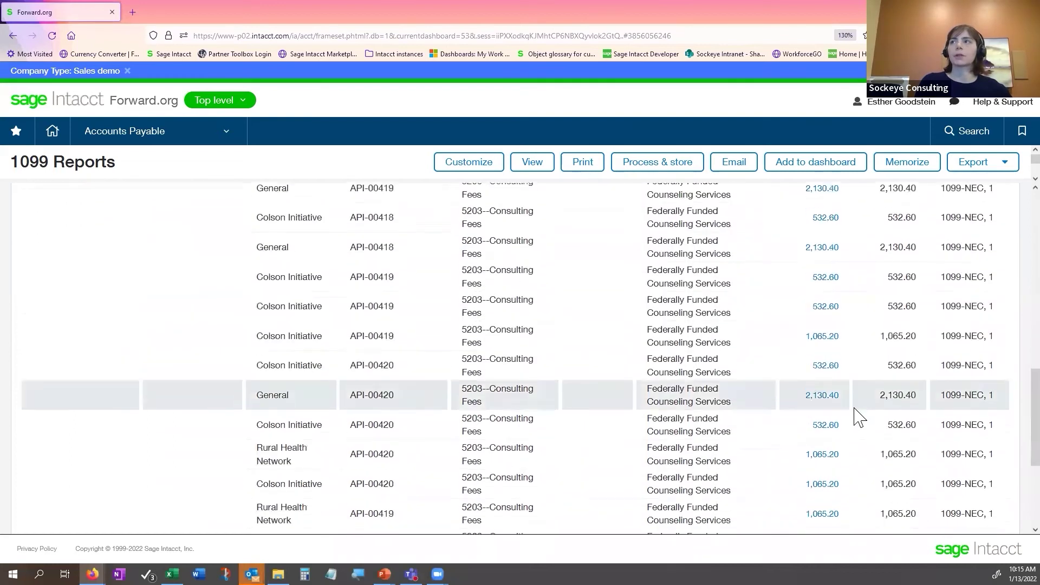
scroll(859, 416, "up", 6)
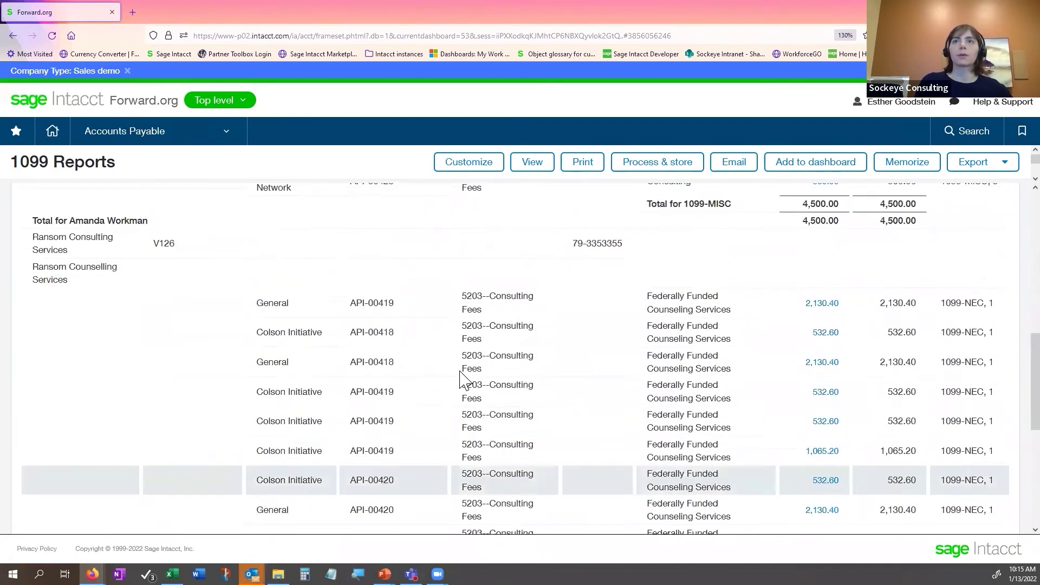
scroll(750, 406, "down", 3)
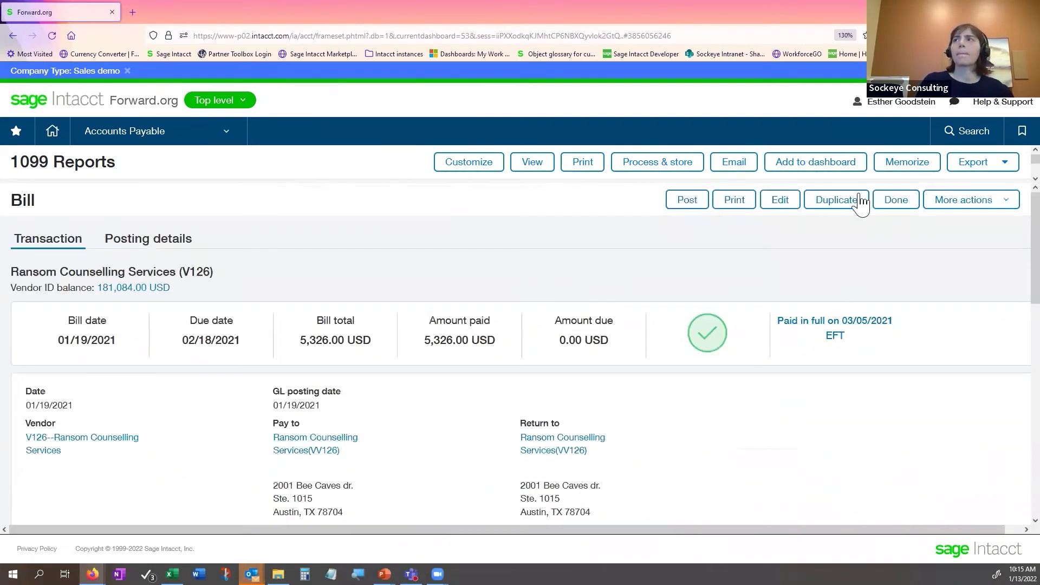
left_click(896, 200)
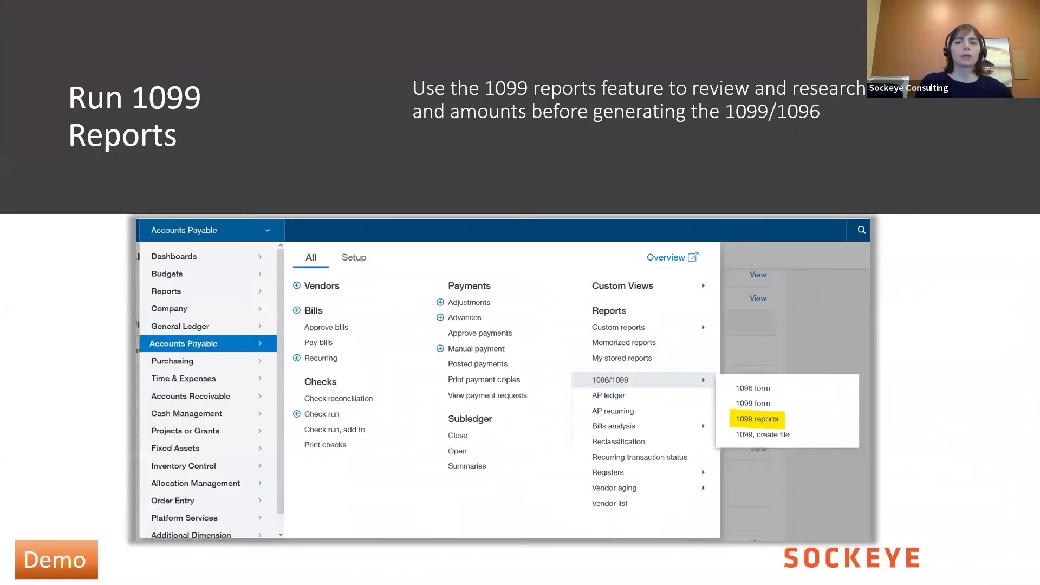
Switch to the PowerPoint slide show and advance through the Report Considerations slide to the point on running only 1099.
key("Right")
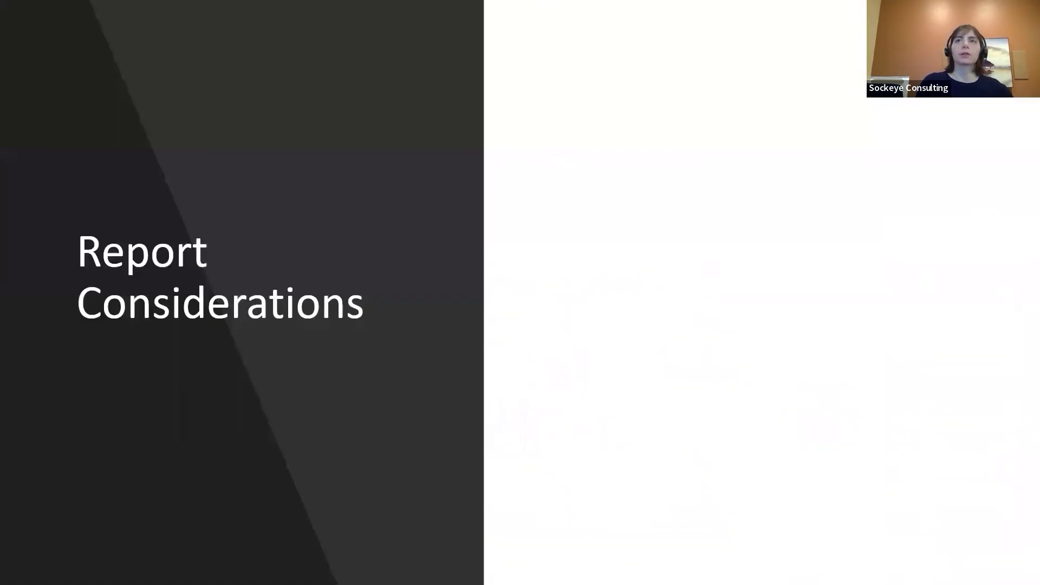
key("Right")
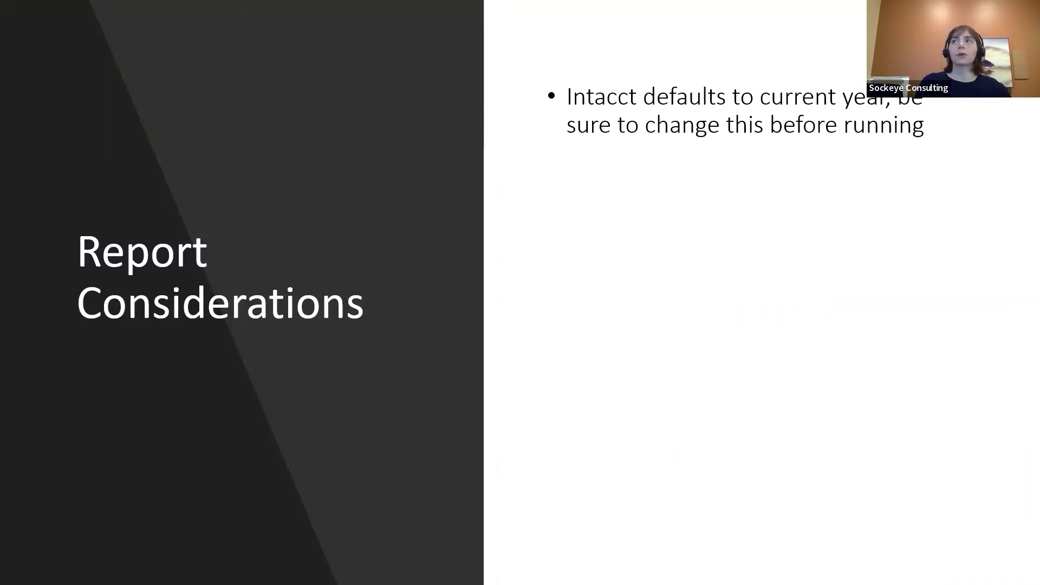
key("Right")
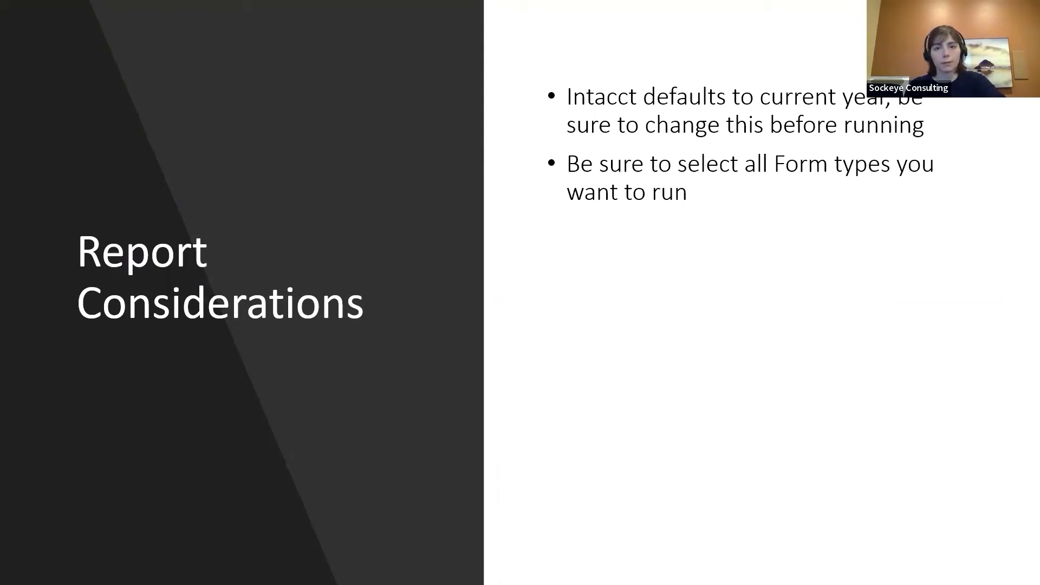
key("Right")
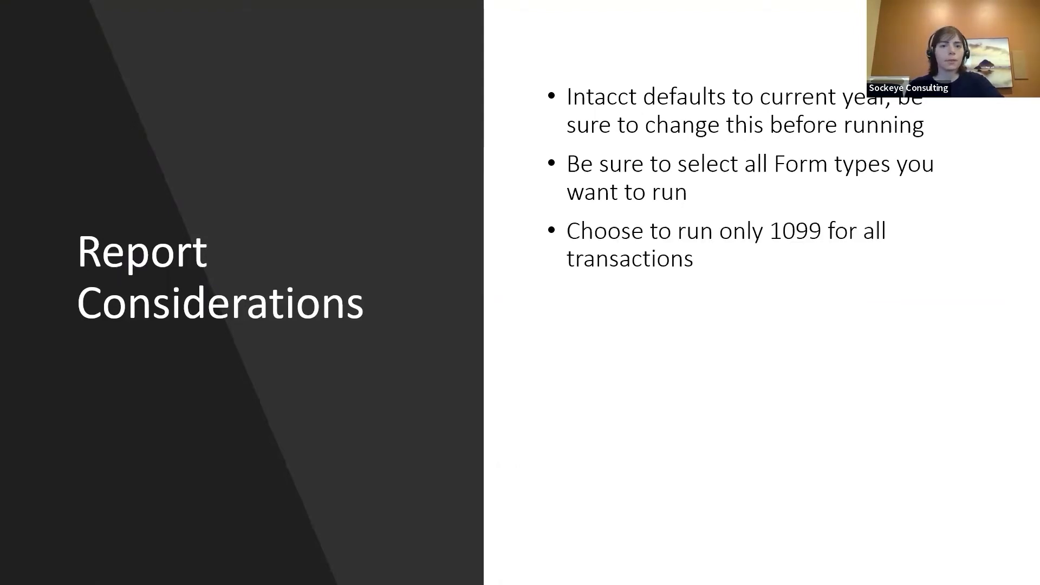